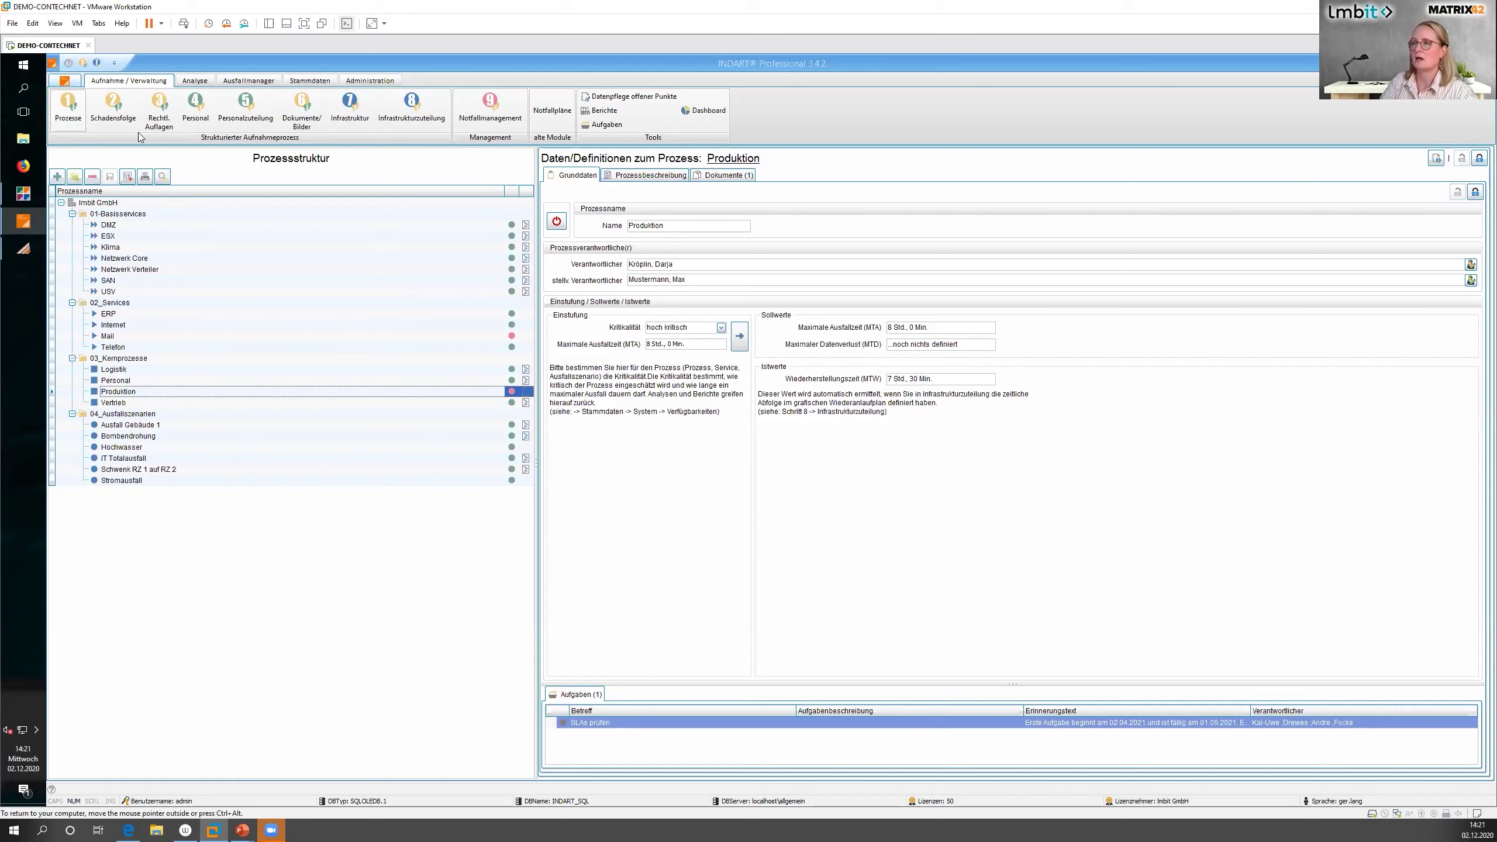
View the damage consequences and the legal requirements defined for the Produktion process.
click(128, 117)
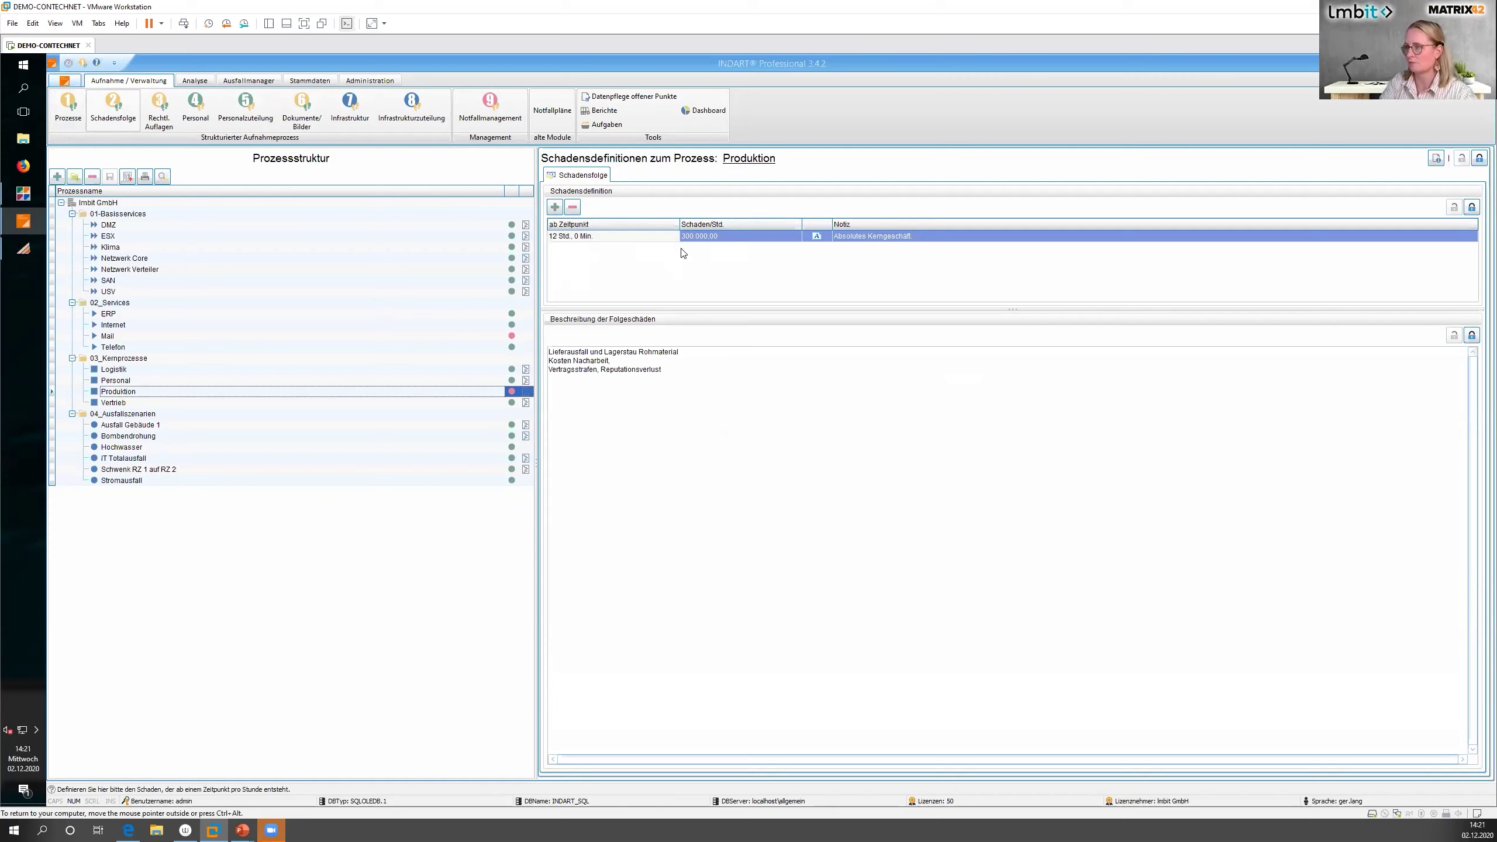
click(166, 108)
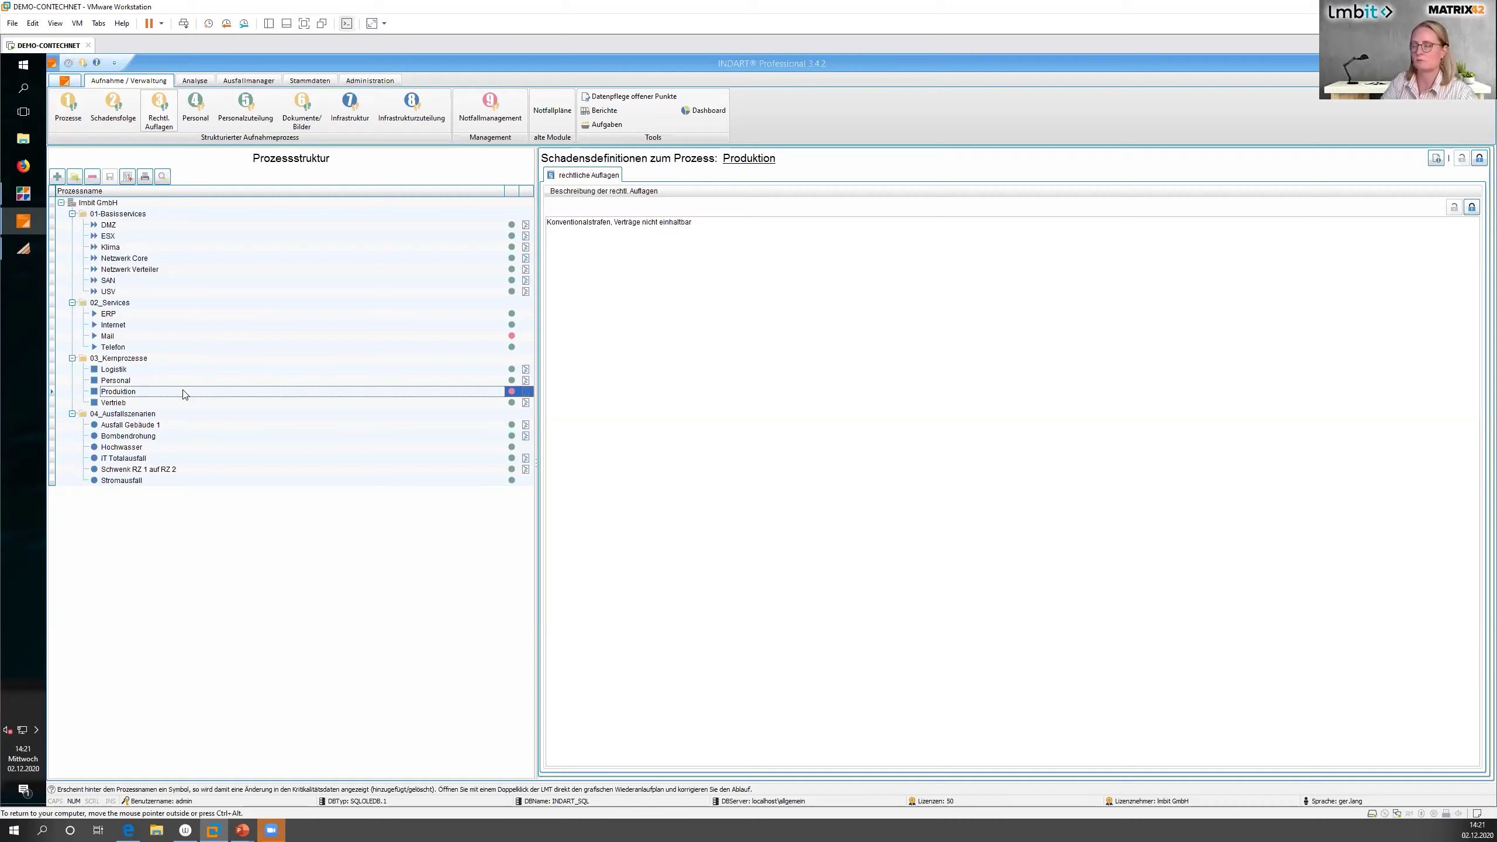
View the contact data and skills of the sixth employee under Imbit Kiel in the personnel structure.
click(196, 119)
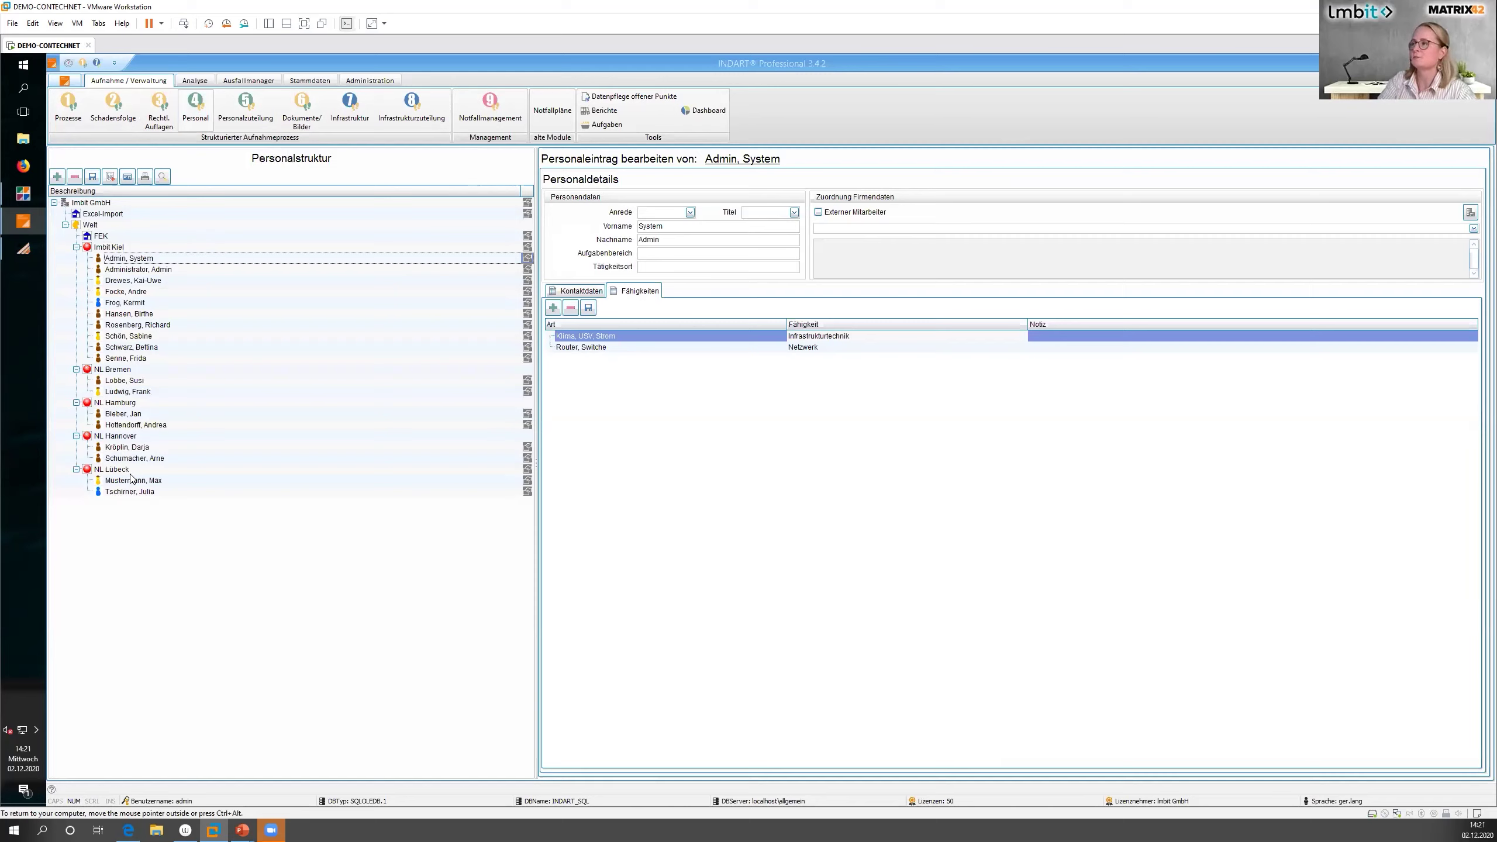
click(135, 318)
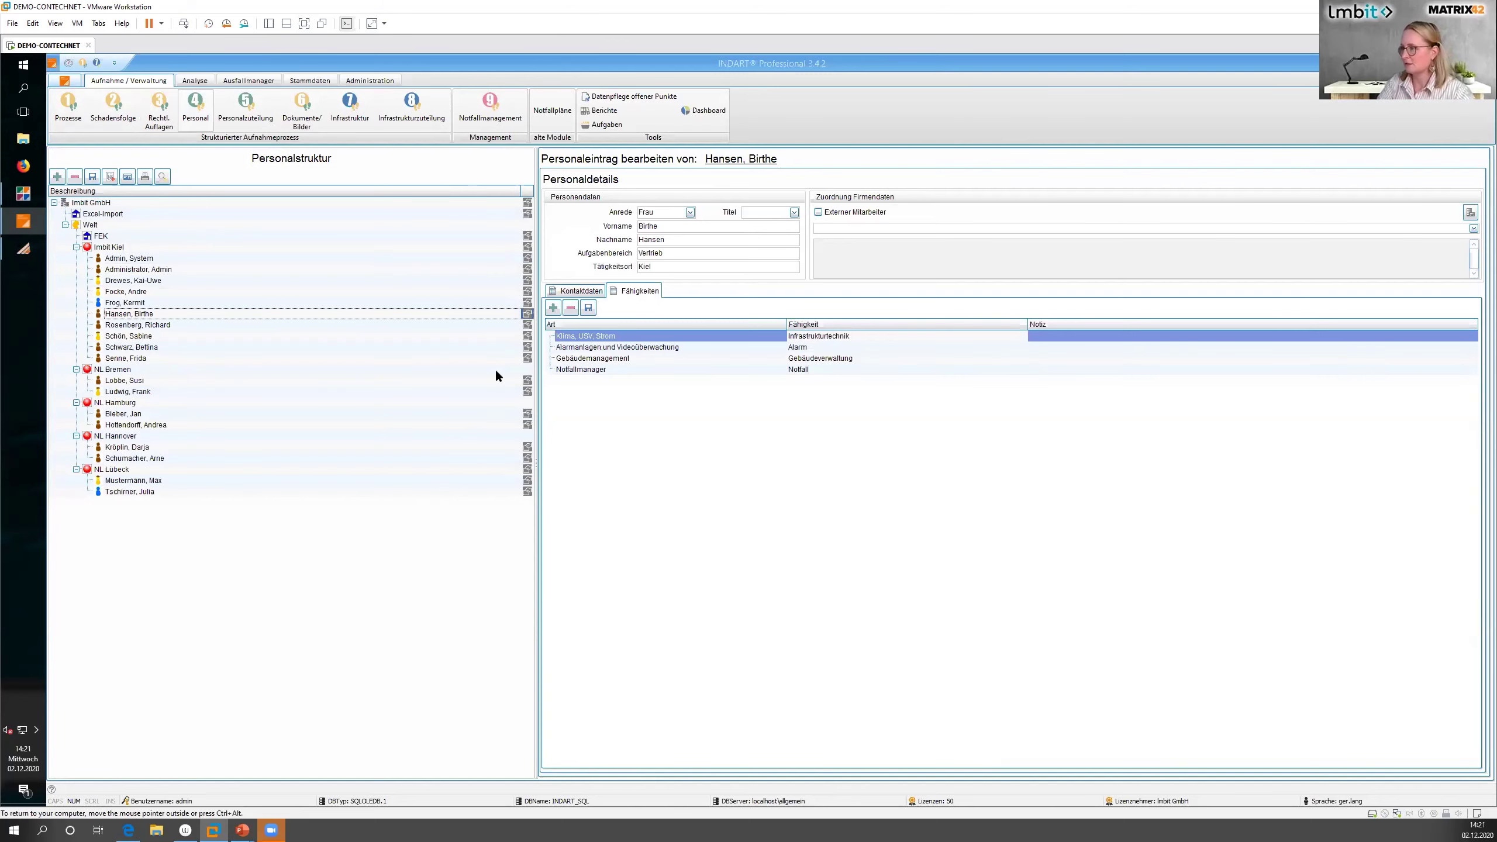
click(580, 291)
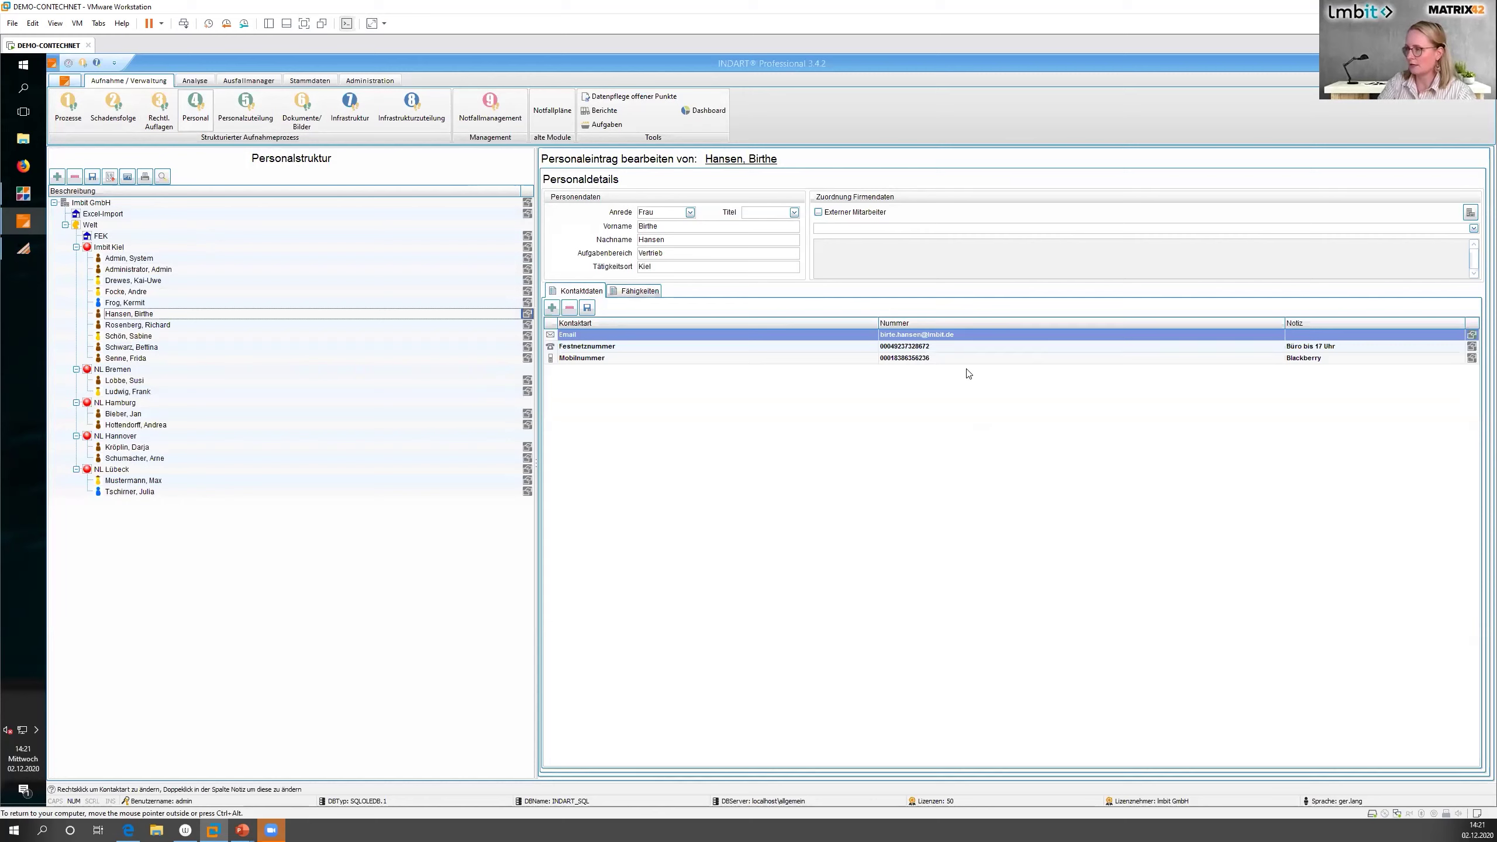
click(624, 291)
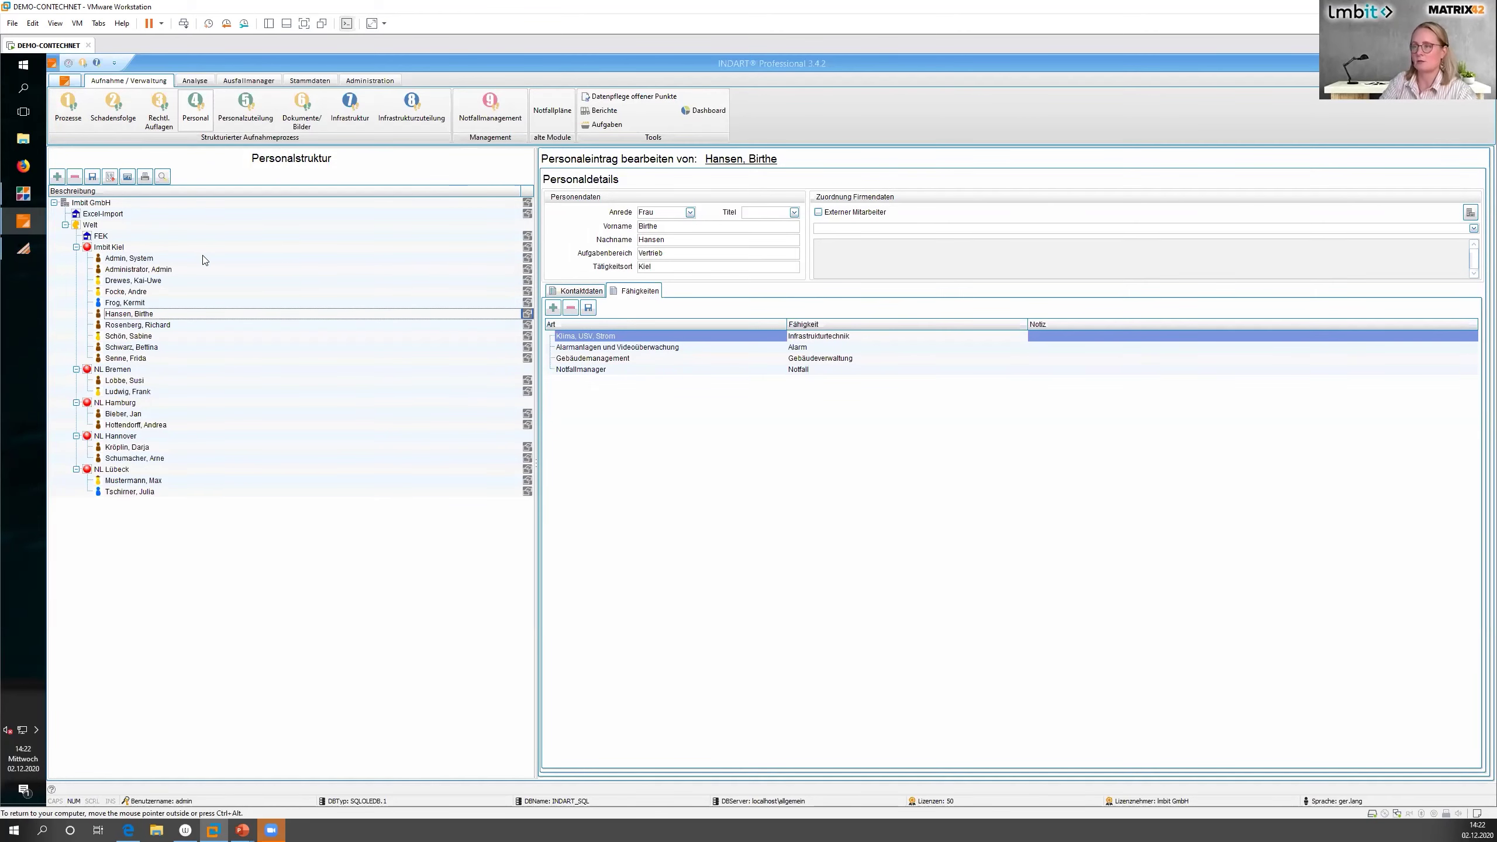
Examine the responsibility exchange for this employee with the qualification Alarm and the Welt locations expanded, then check the employee's alarm systems skill.
right_click(172, 315)
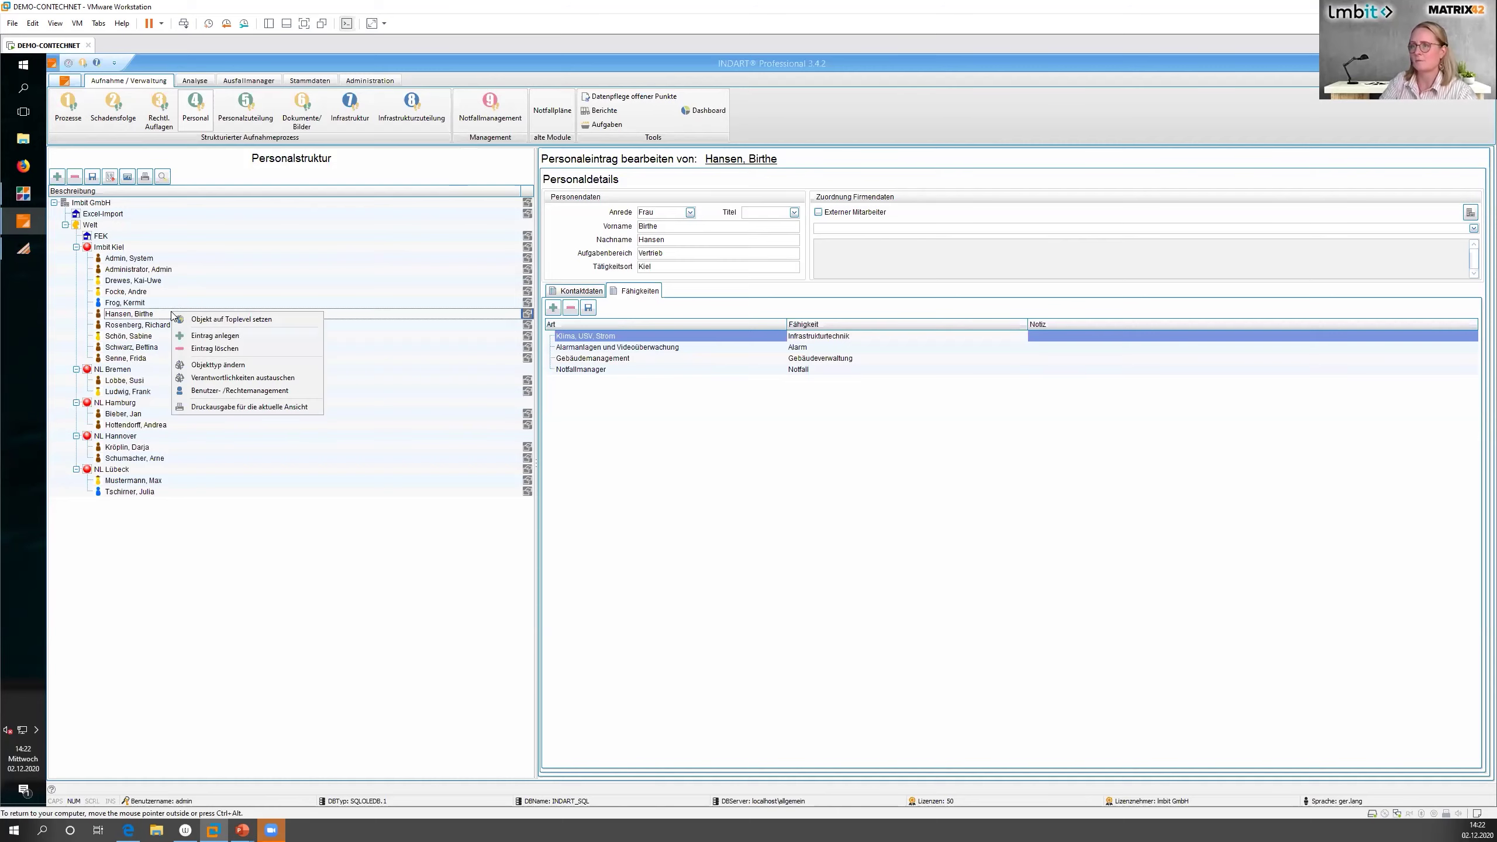
click(205, 378)
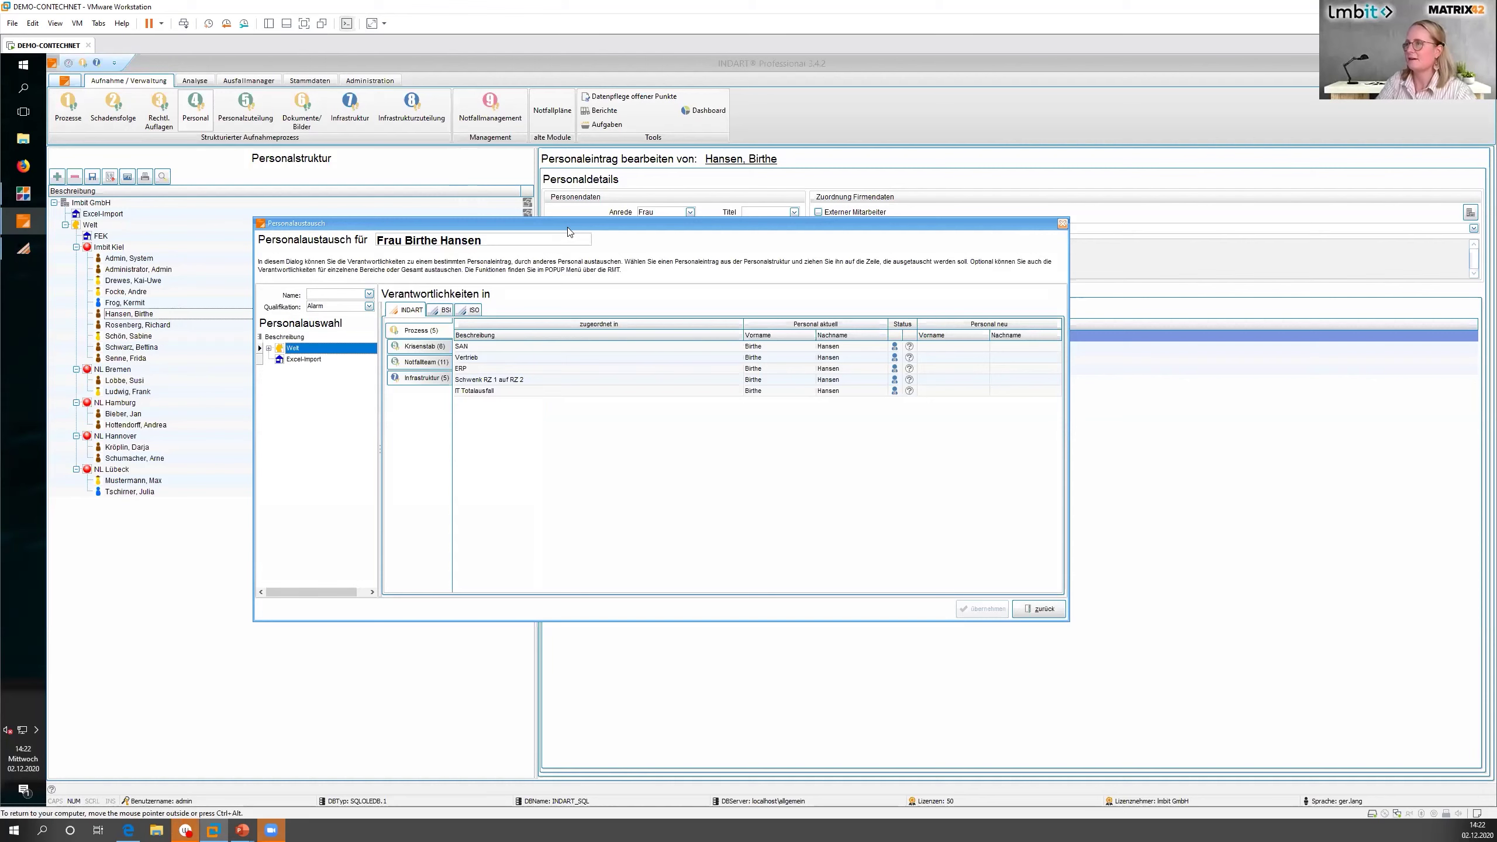
drag(593, 169, 593, 168)
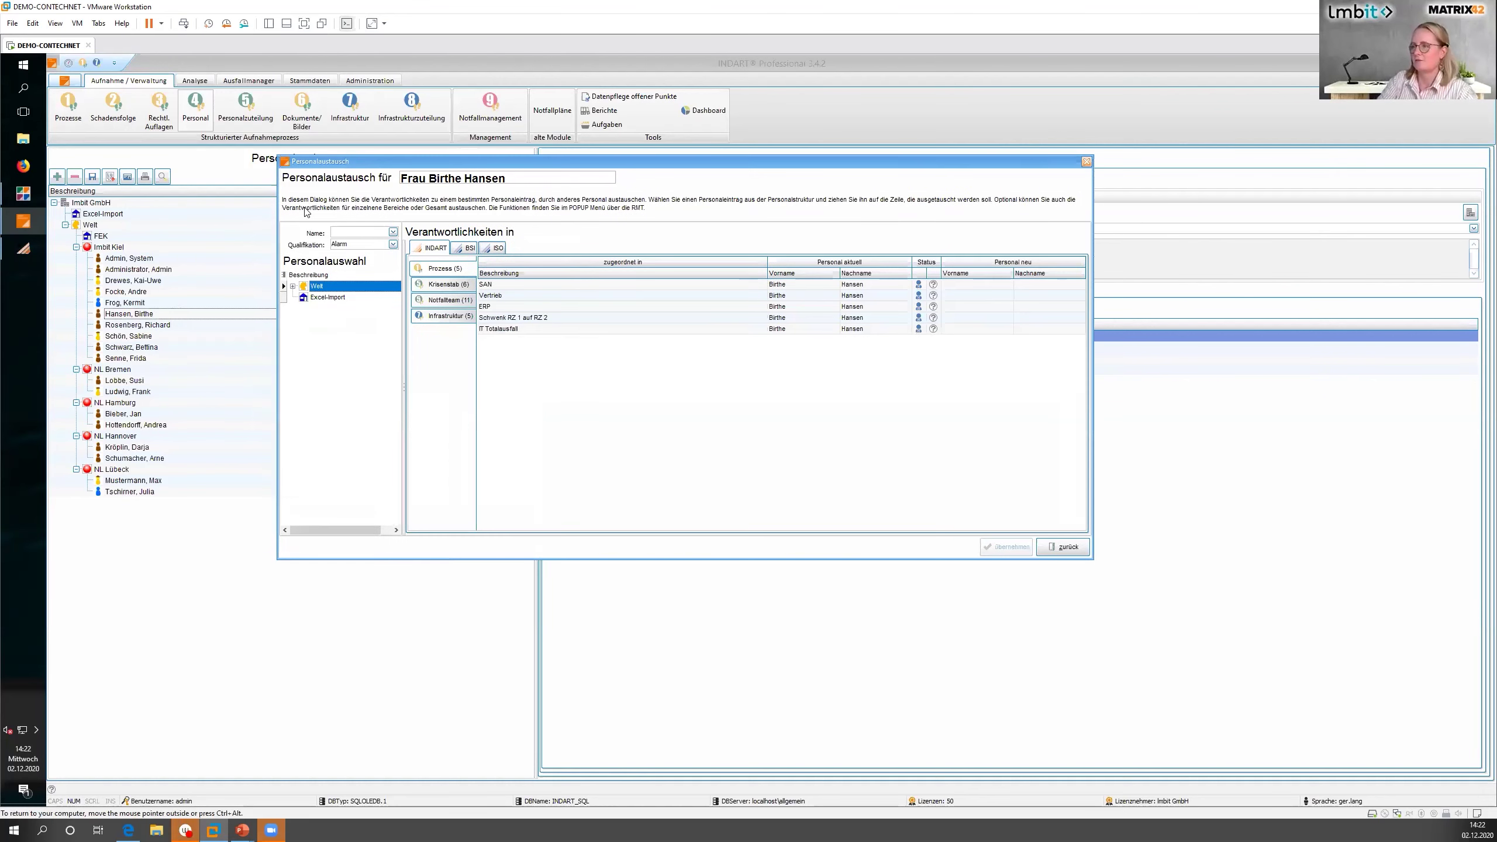
click(392, 244)
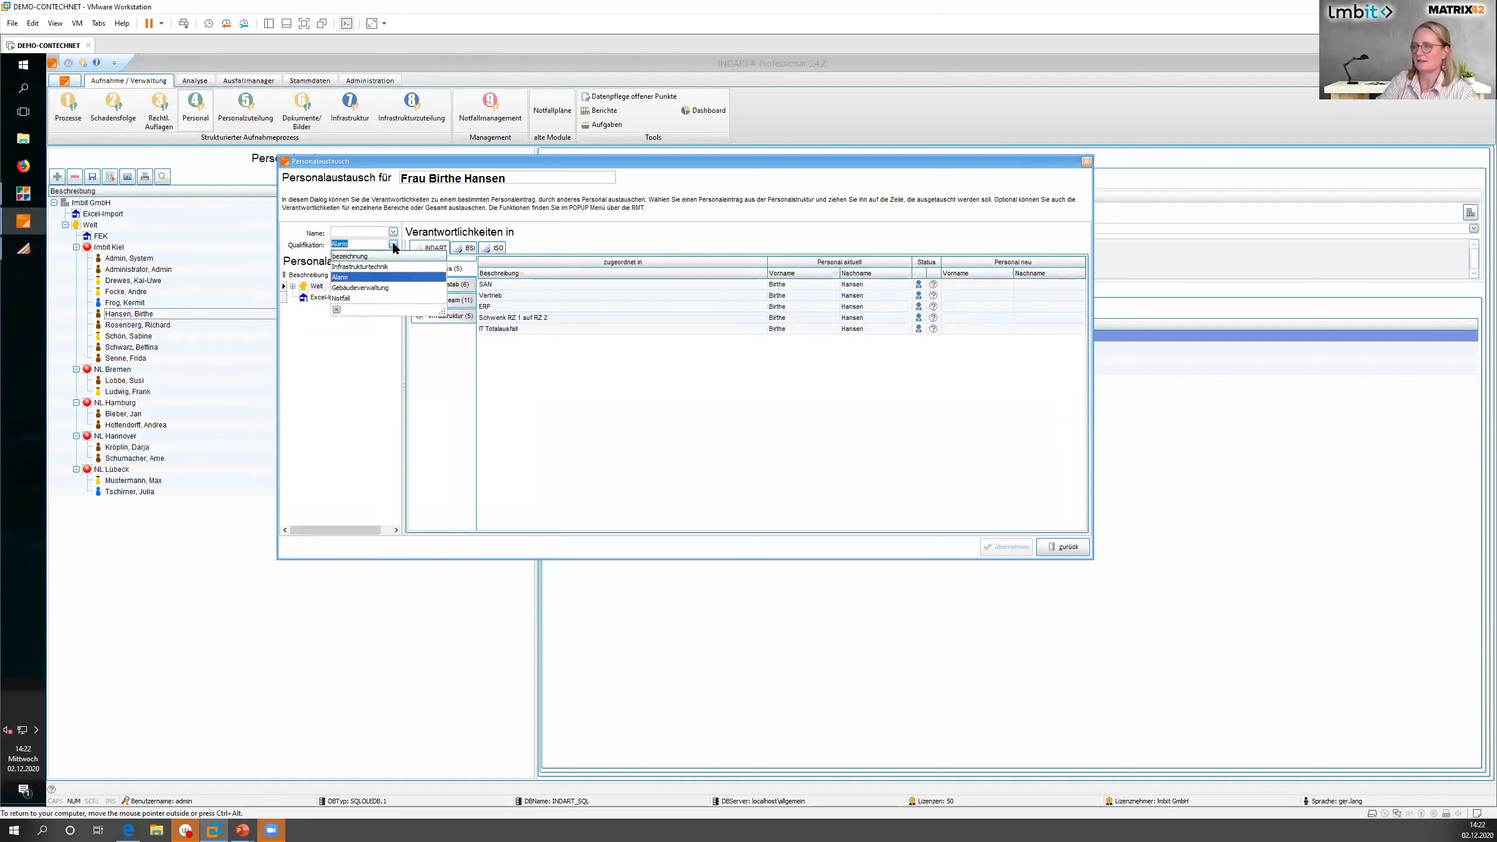
click(388, 277)
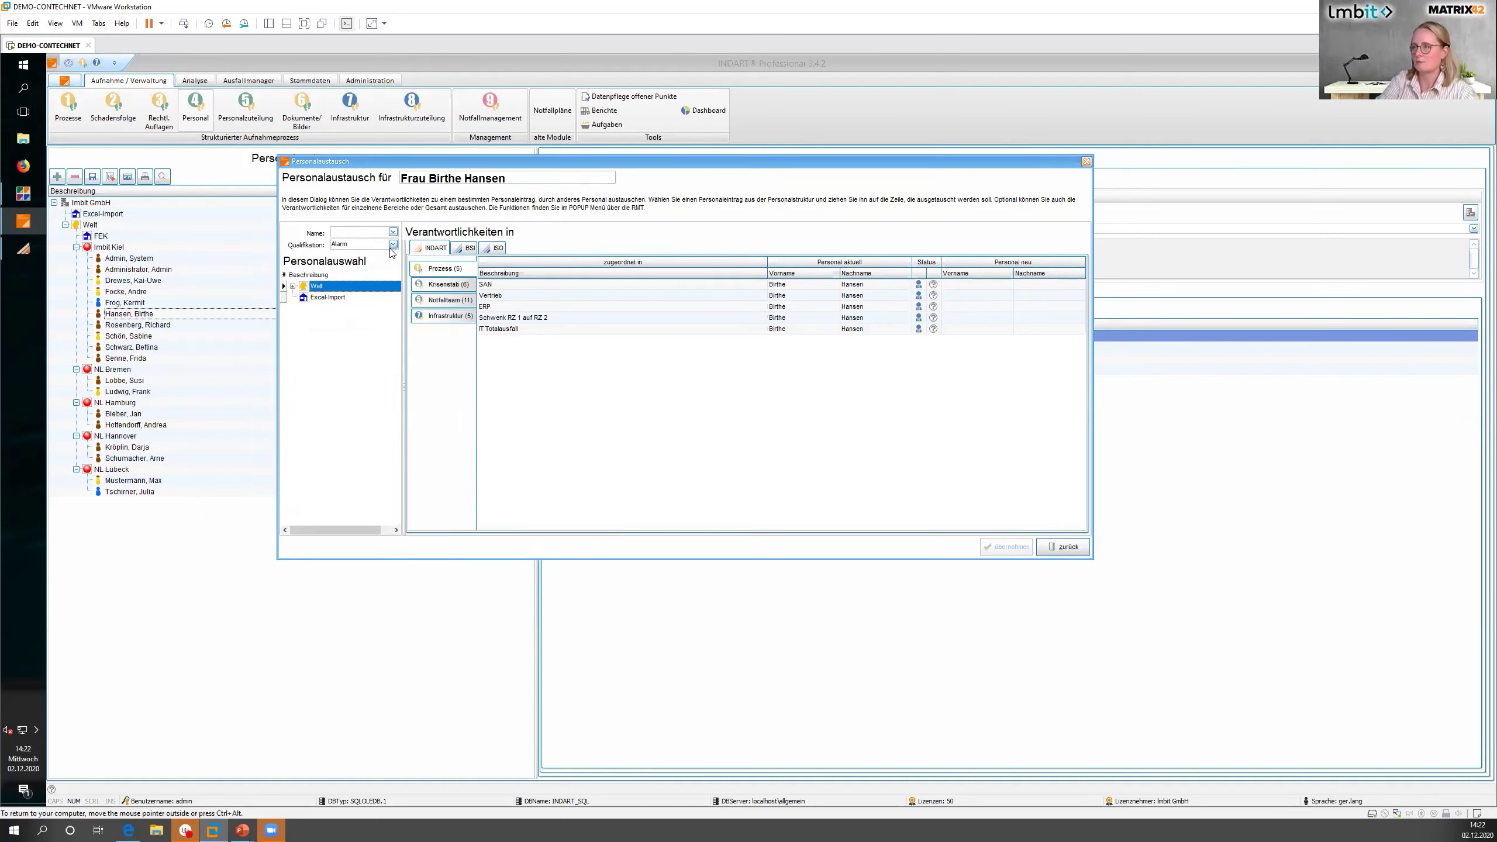
click(292, 287)
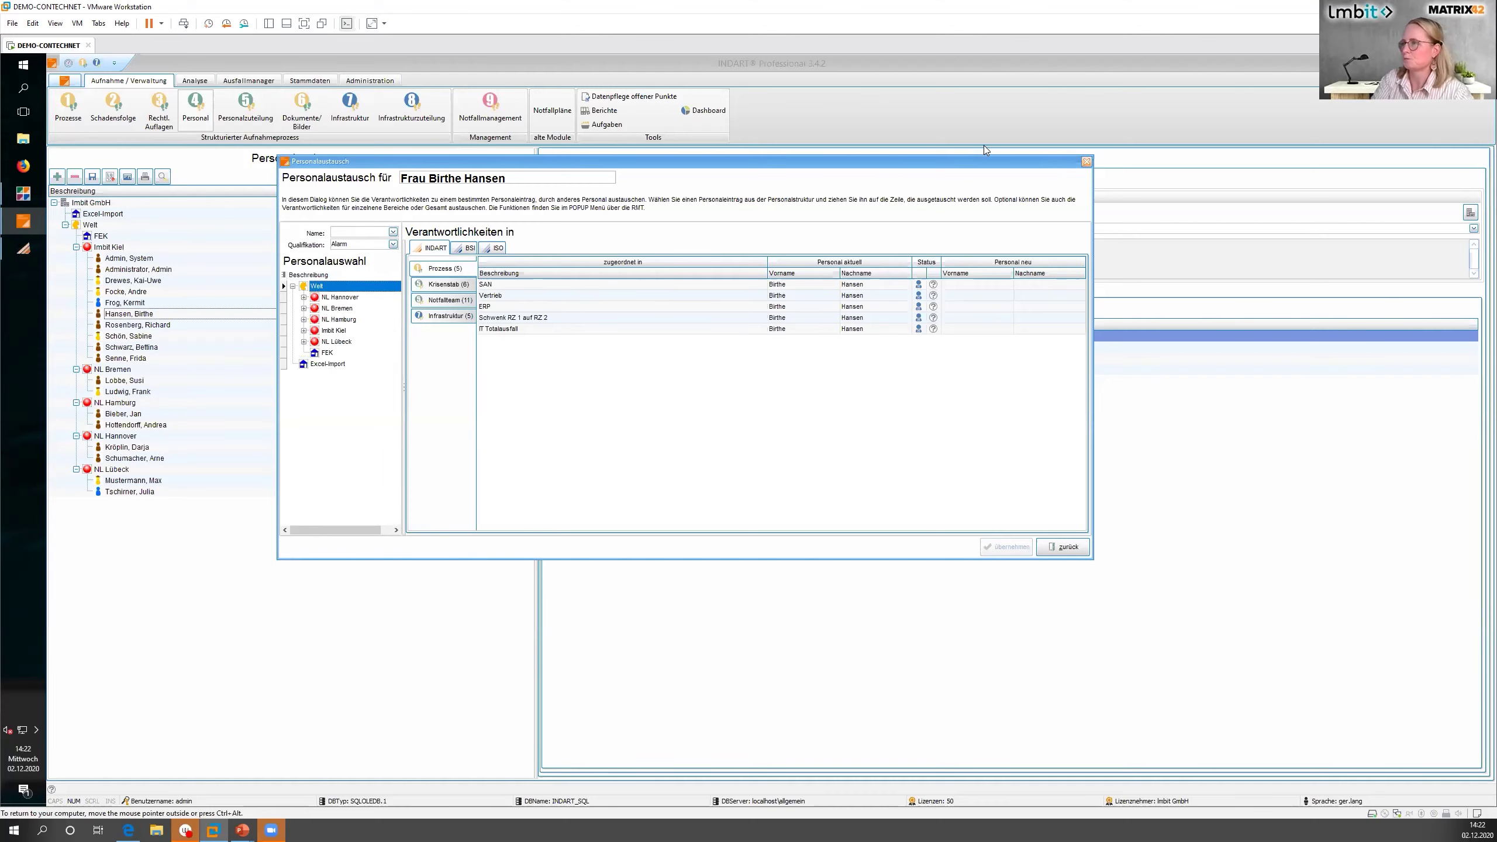
click(1084, 164)
click(612, 348)
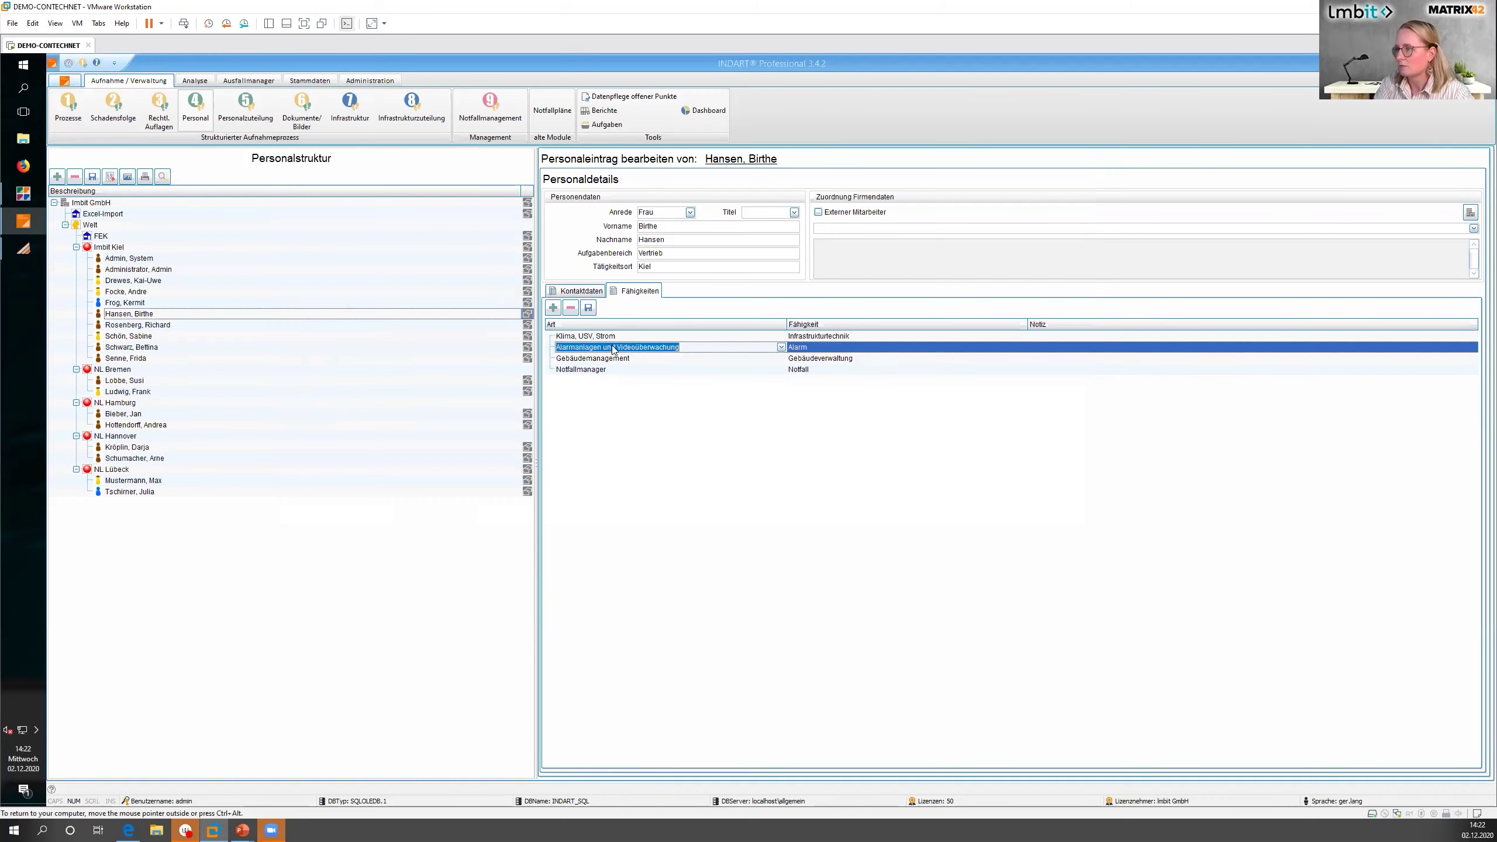
In the personnel assignment, check the replacement names for exchanging the same employee's responsibilities, and view the emergency team of the Produktion process.
click(244, 109)
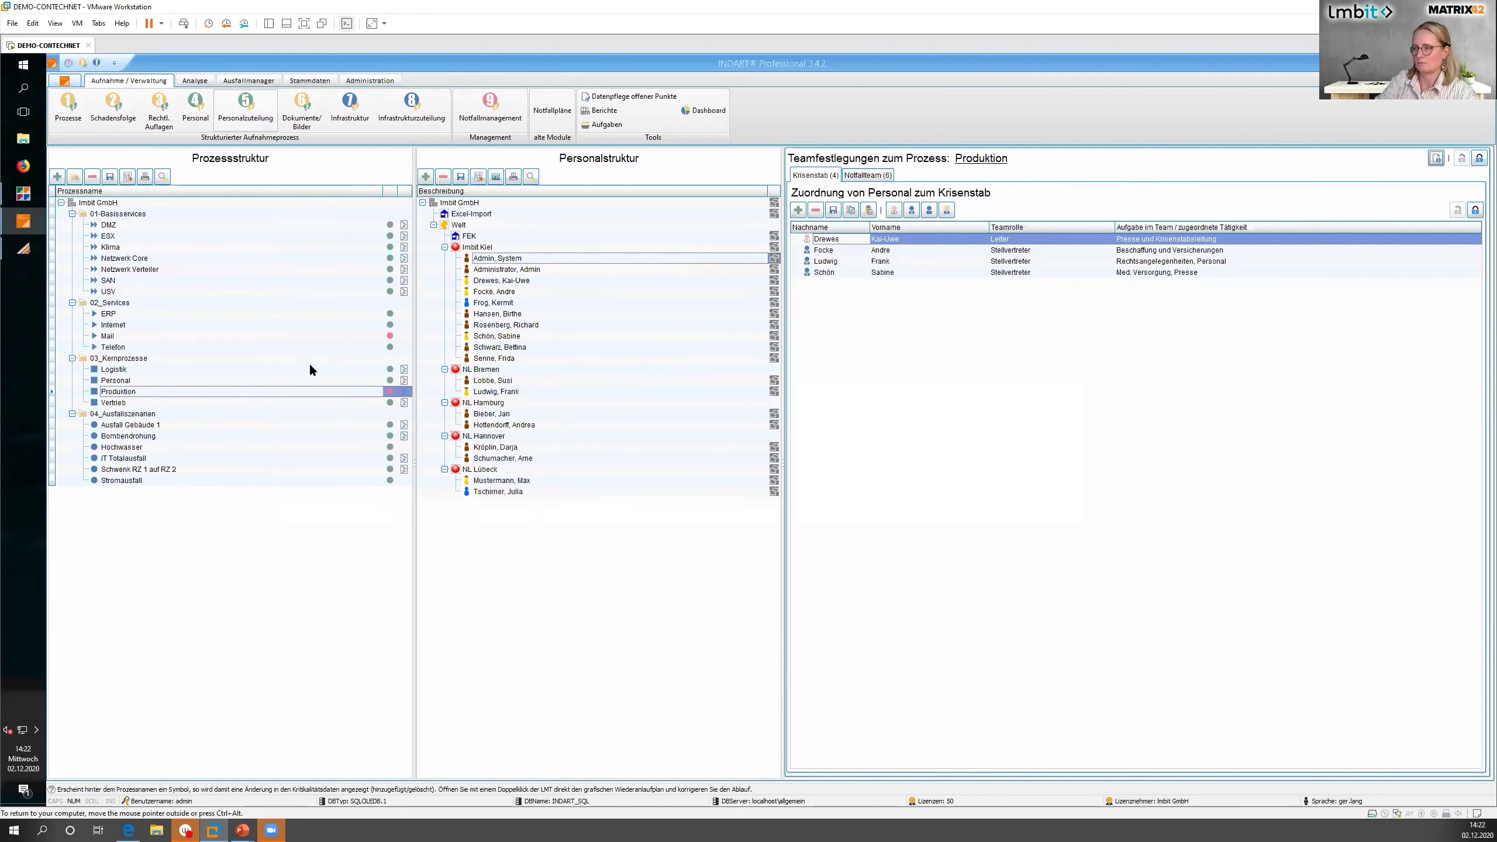
right_click(502, 313)
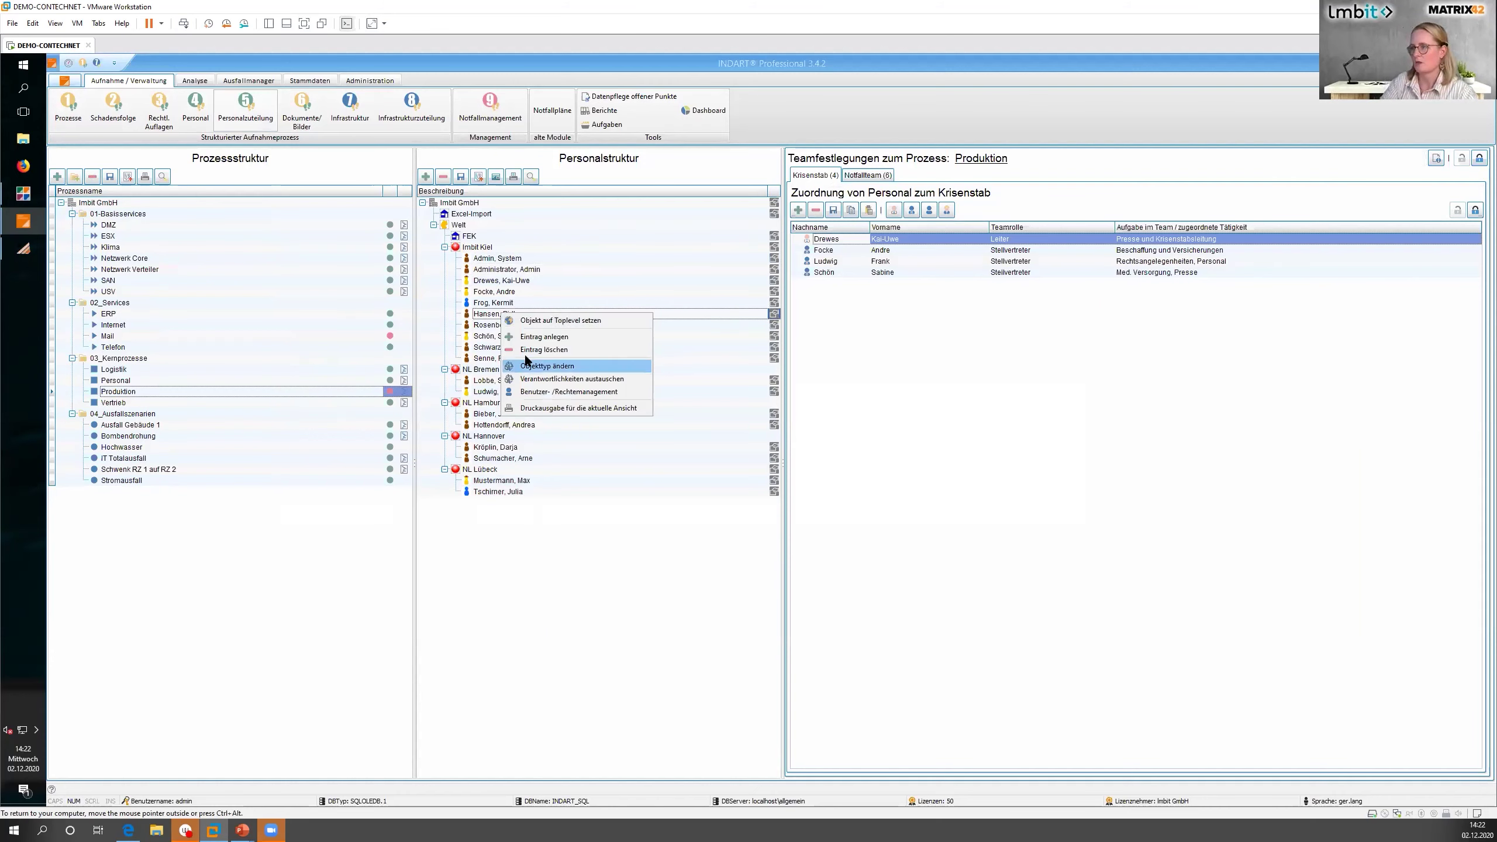
click(533, 379)
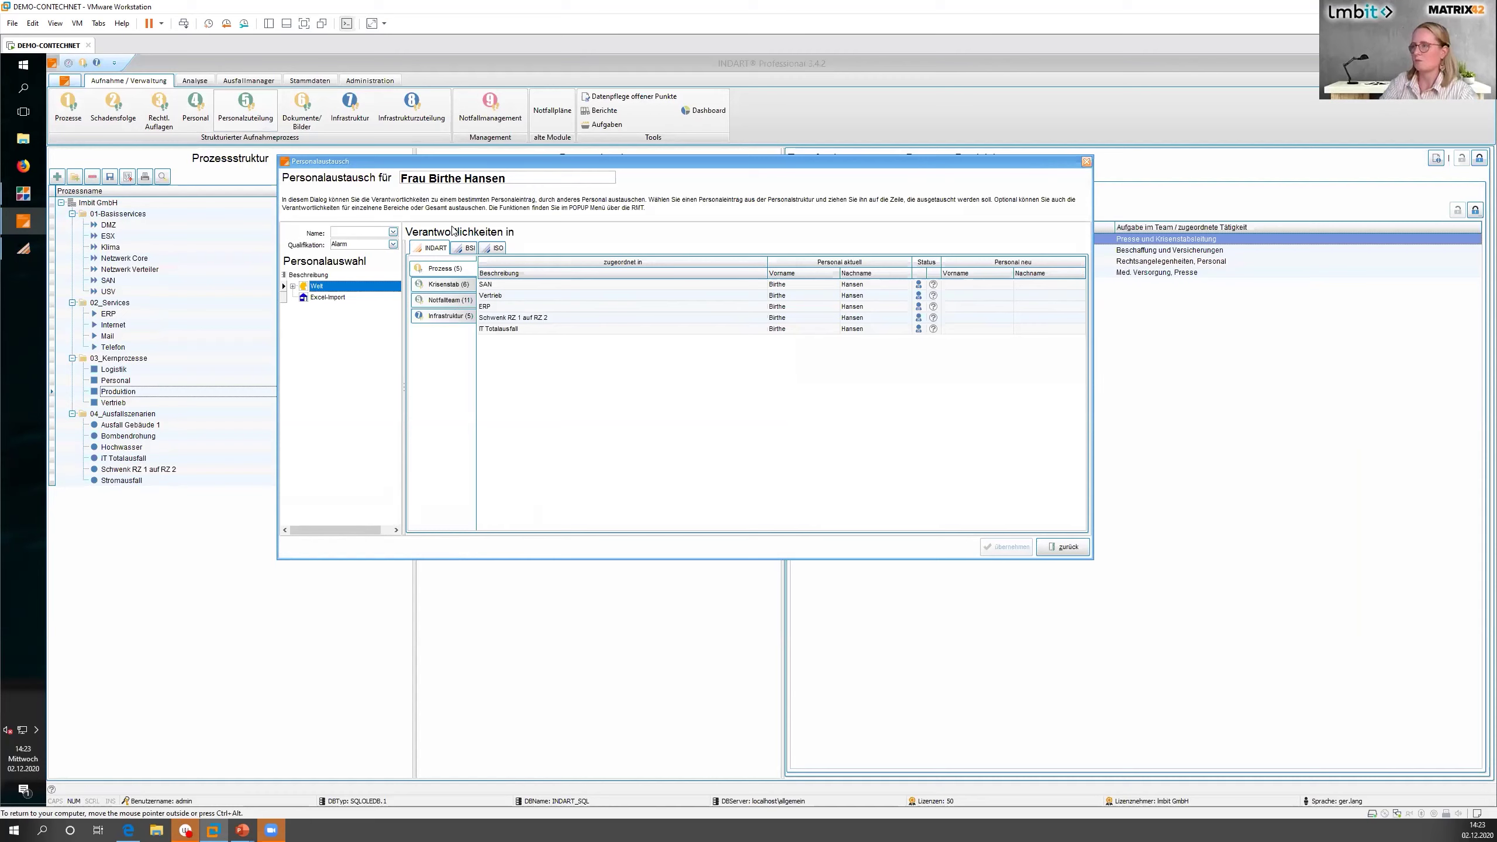
click(392, 232)
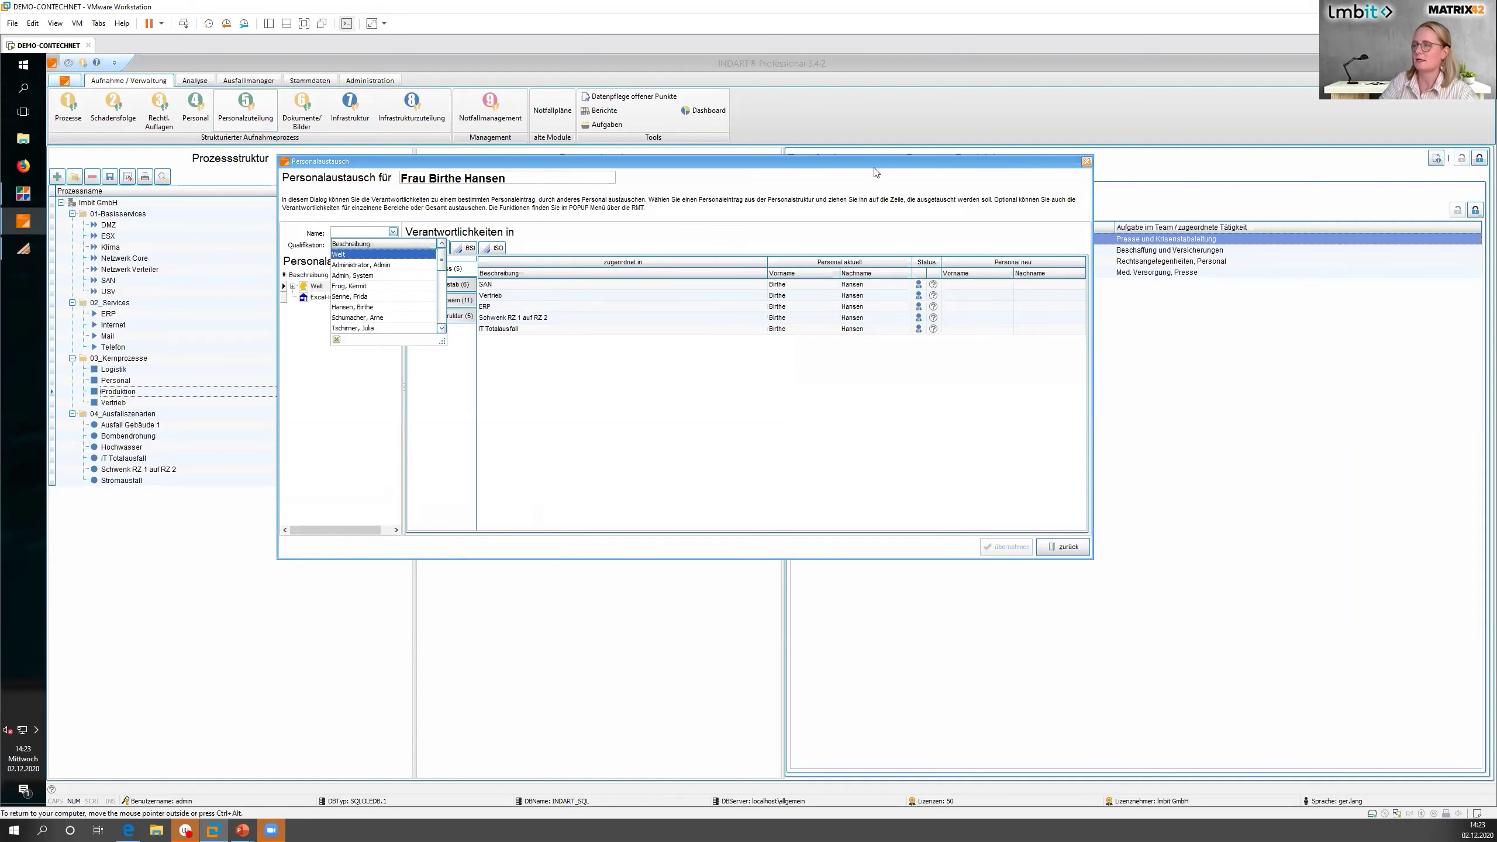
click(1084, 158)
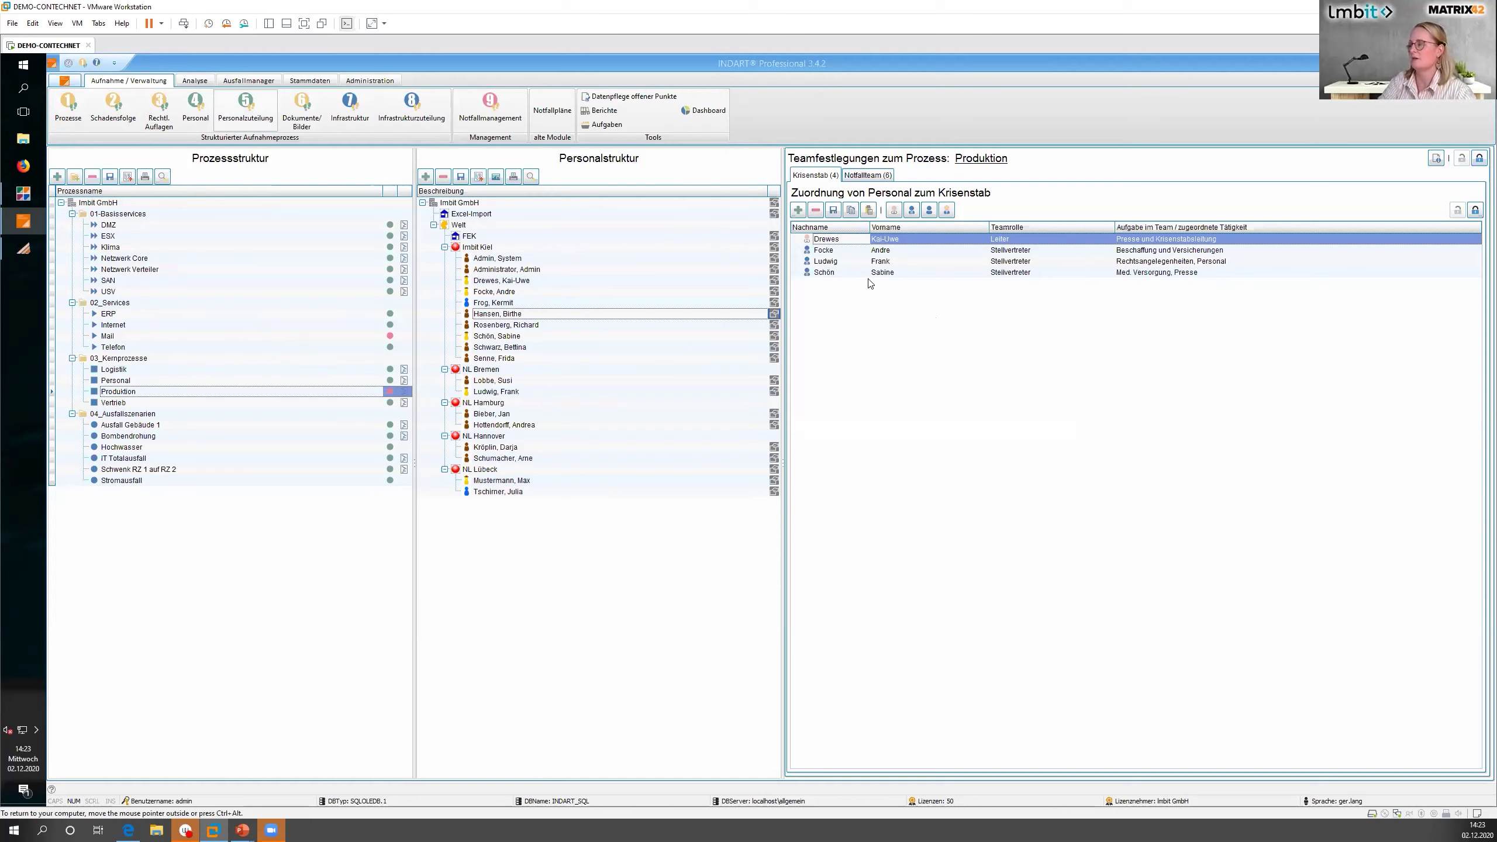
click(876, 174)
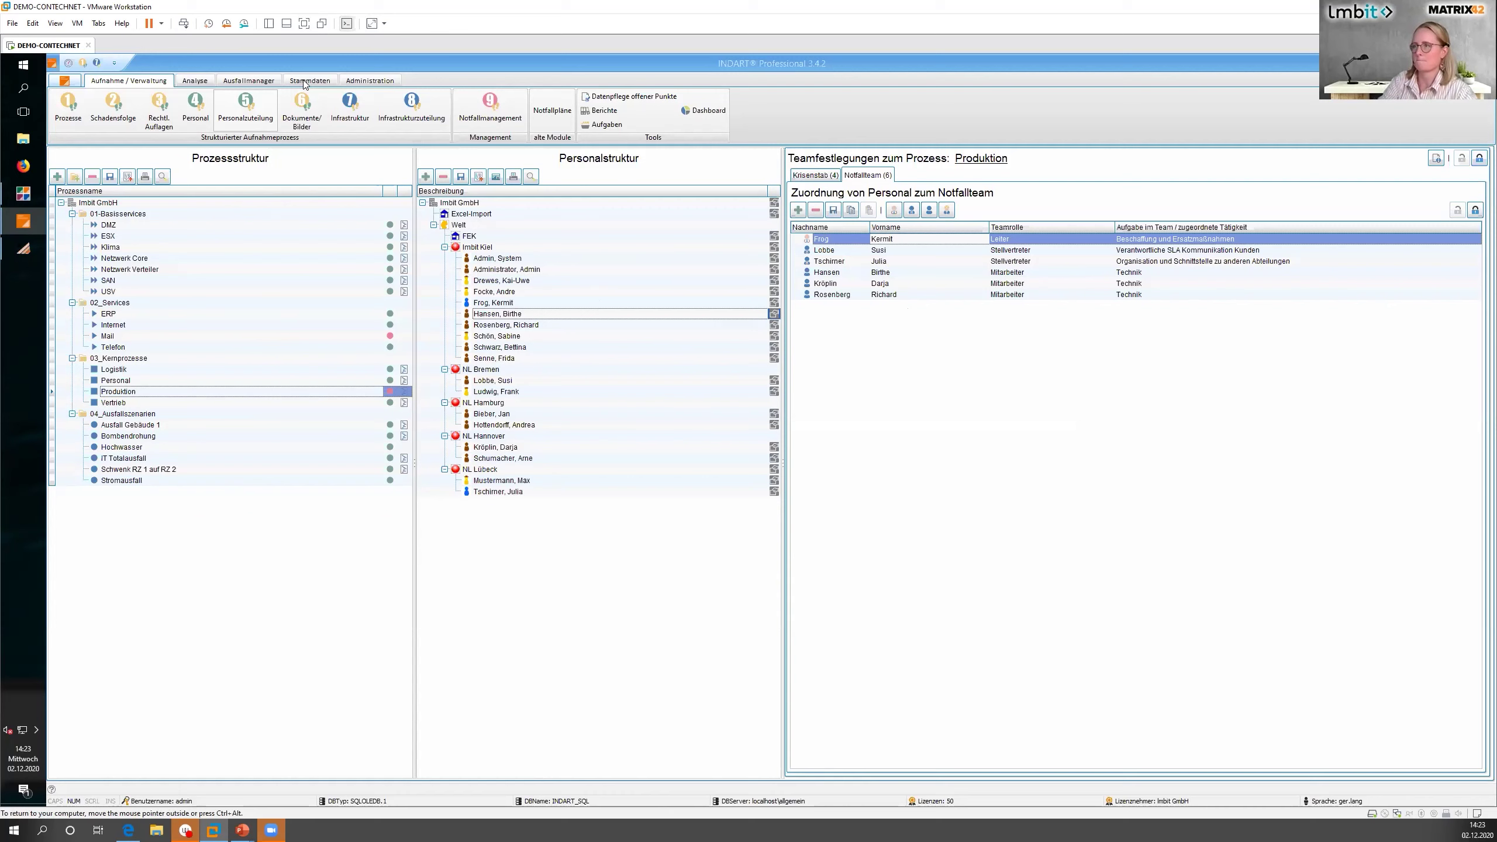
Look through the recorded documents, including the Handbücher and Lizenzen folders, and view the service level of Alarmplan Feuerwehr.
click(302, 111)
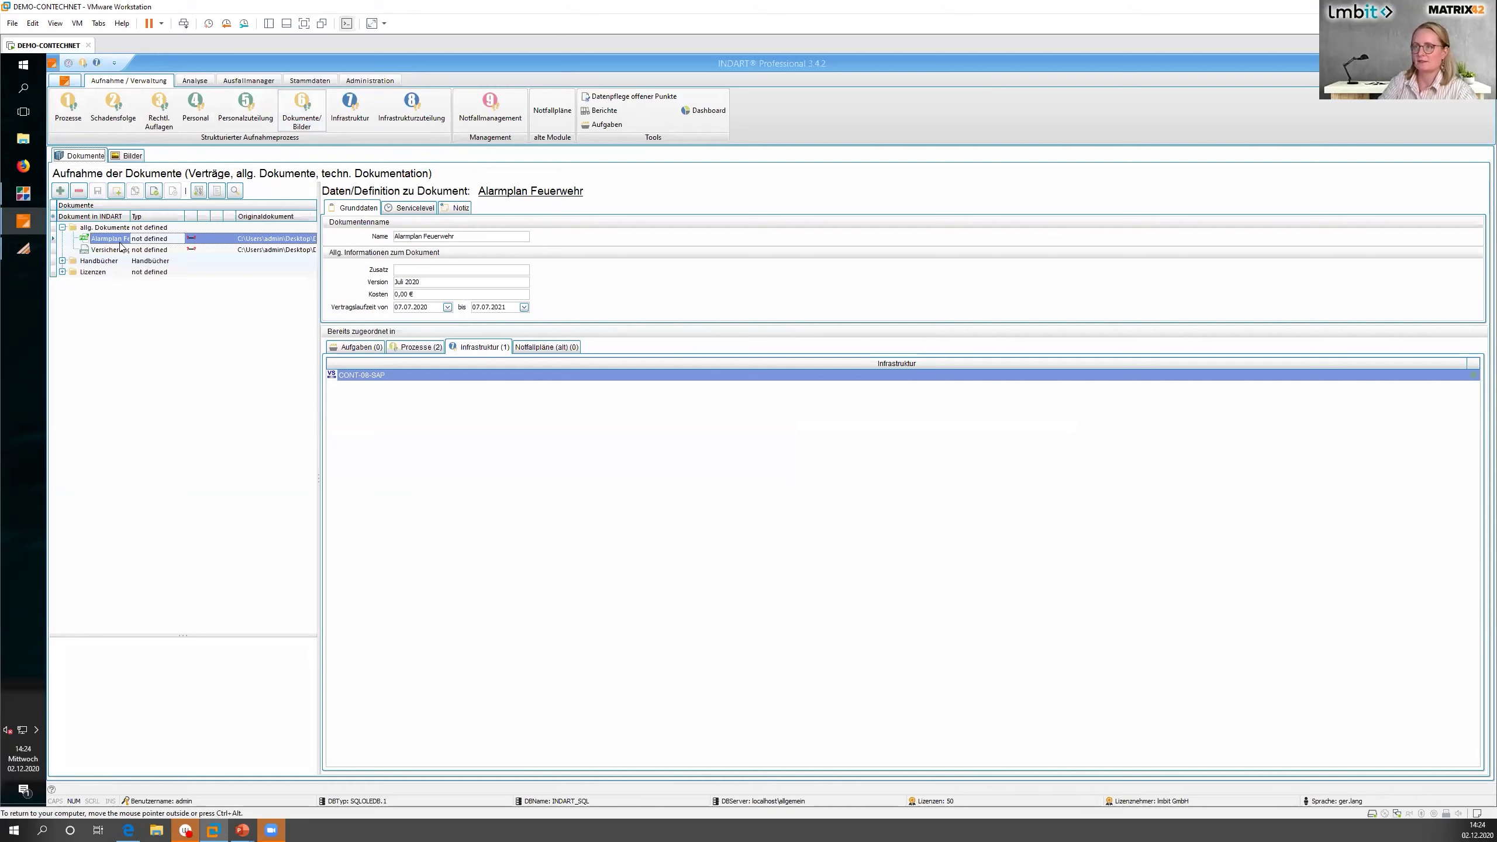
click(62, 261)
click(62, 283)
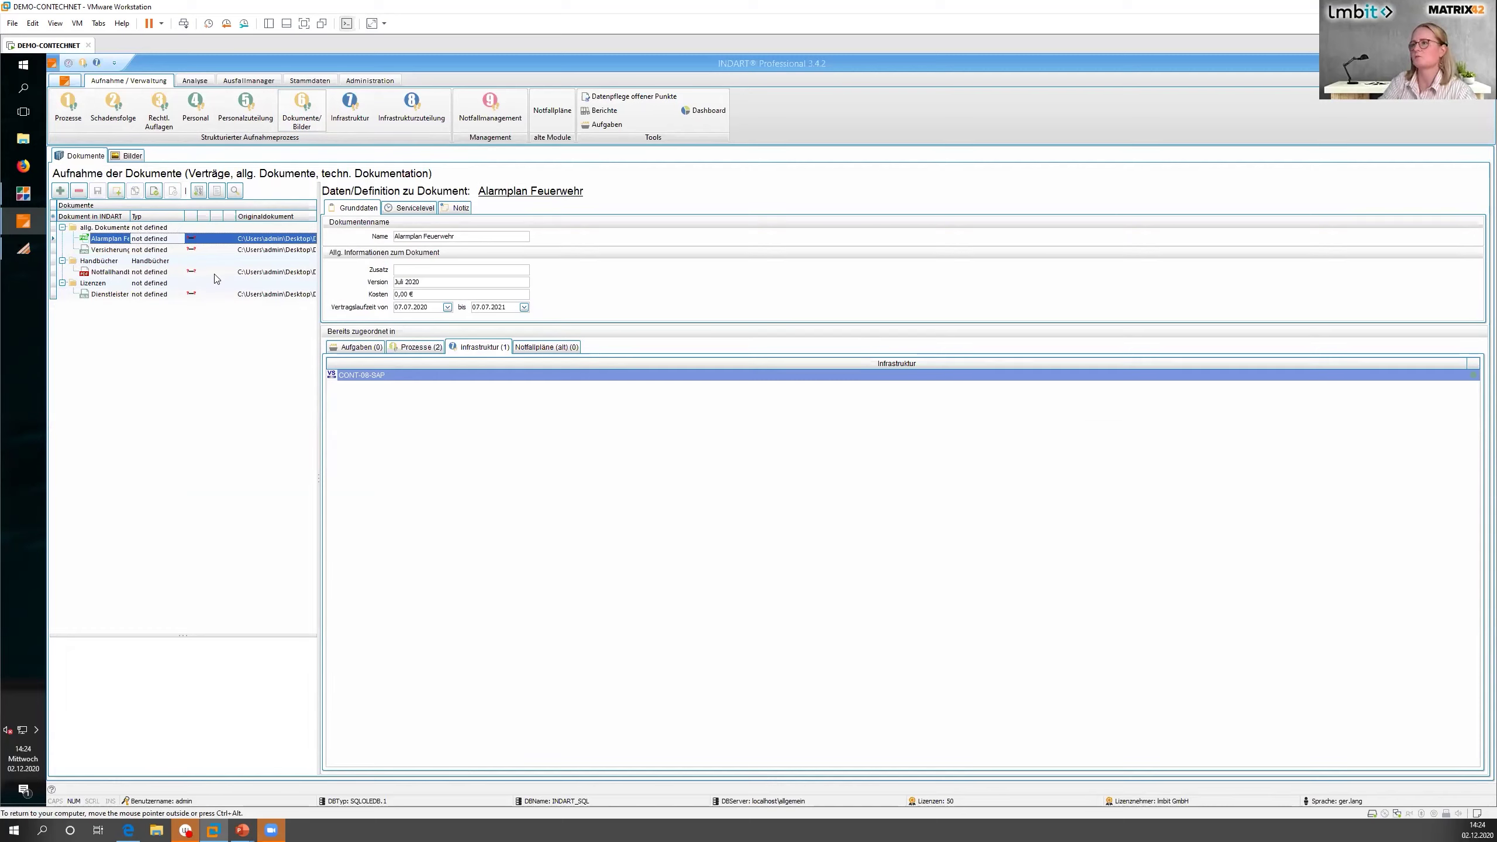
click(415, 209)
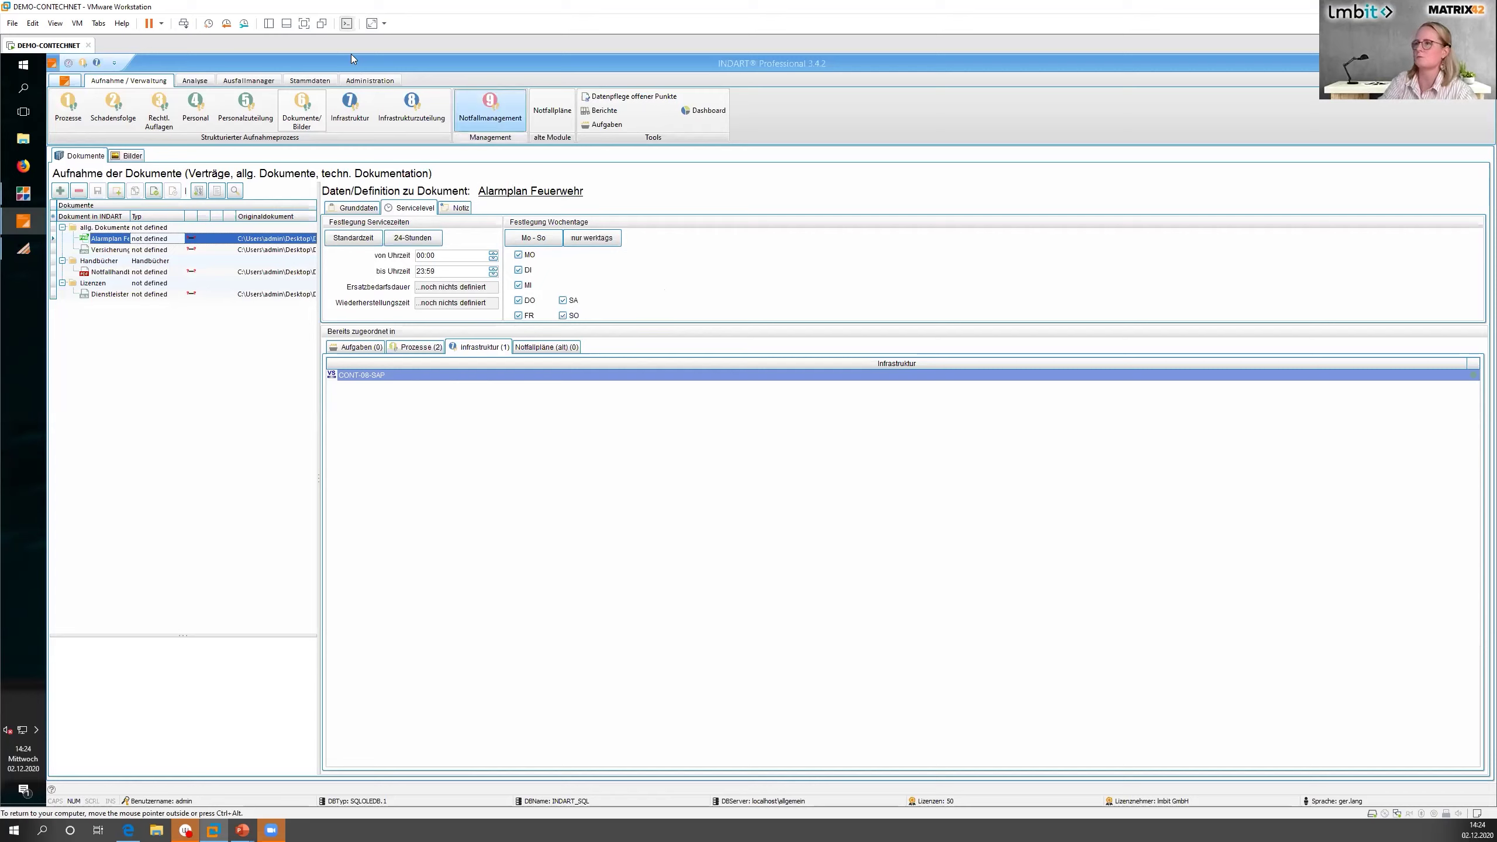
Examine the system data of infrastructure object CONT-01 and the network, component and software details of CONT-03.
click(346, 117)
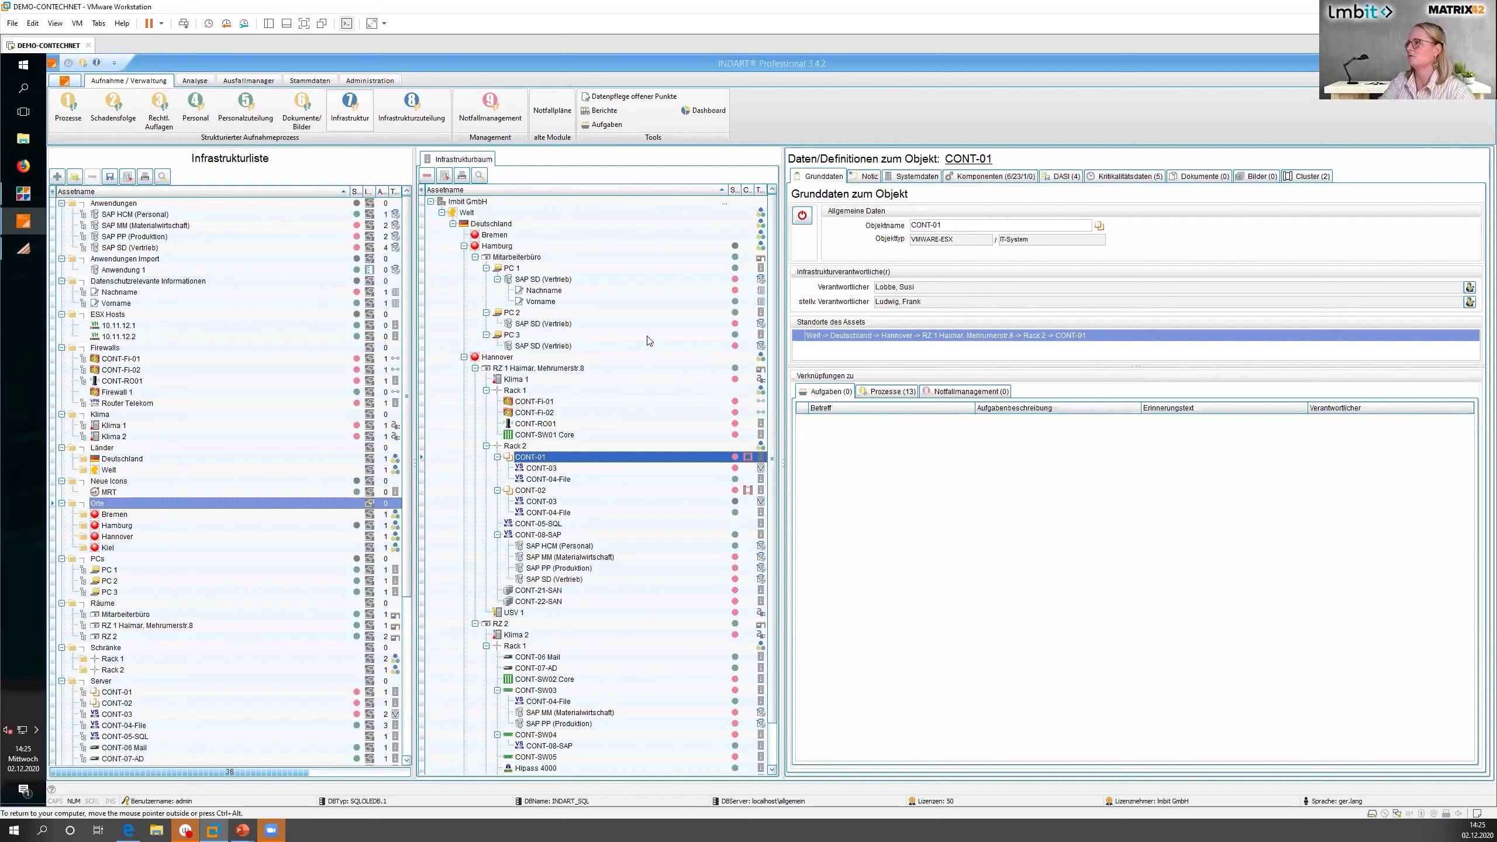
click(901, 178)
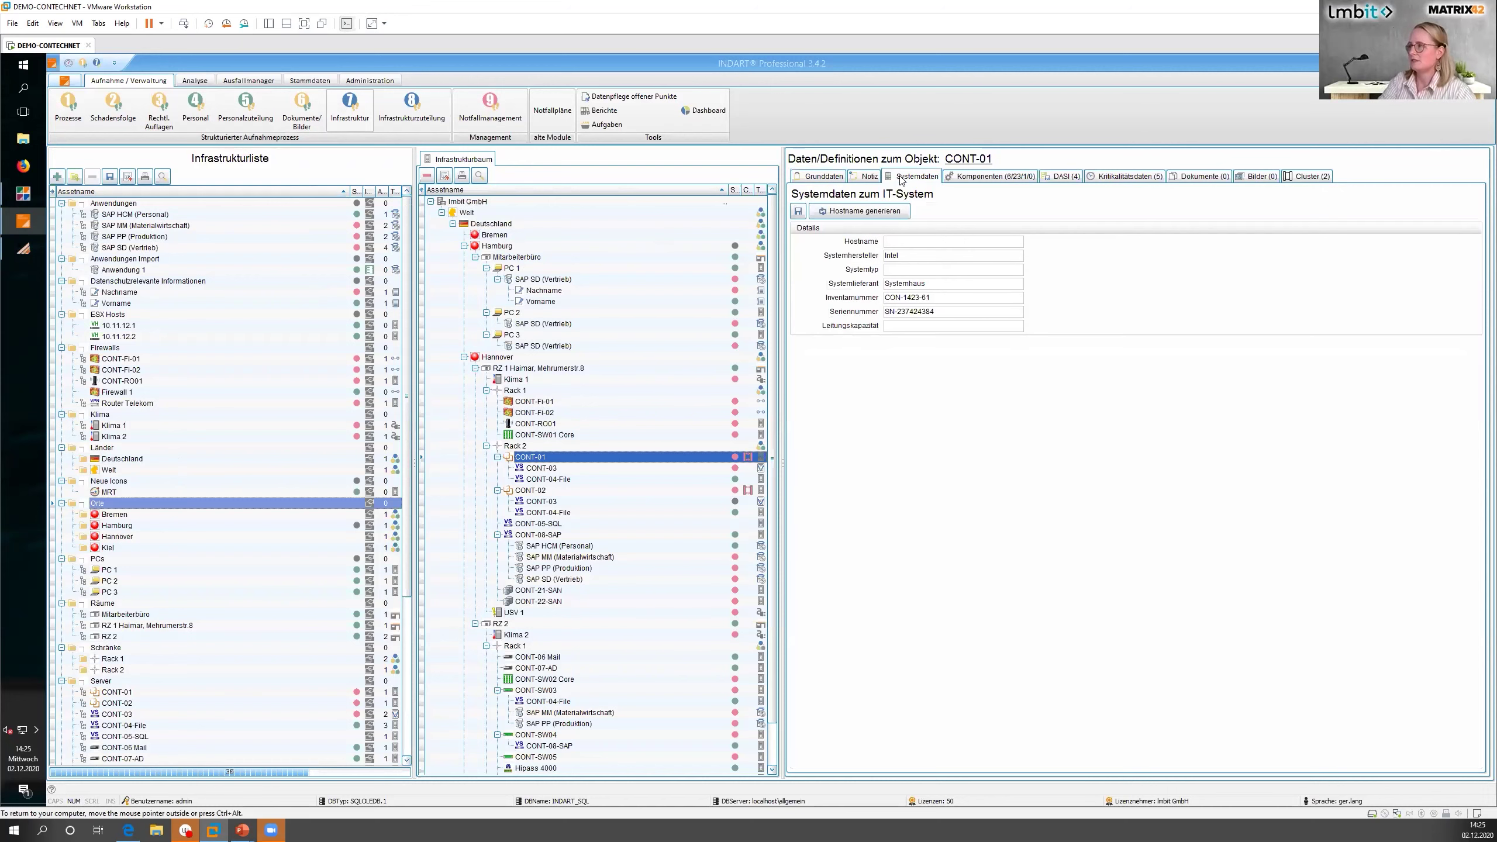
click(544, 469)
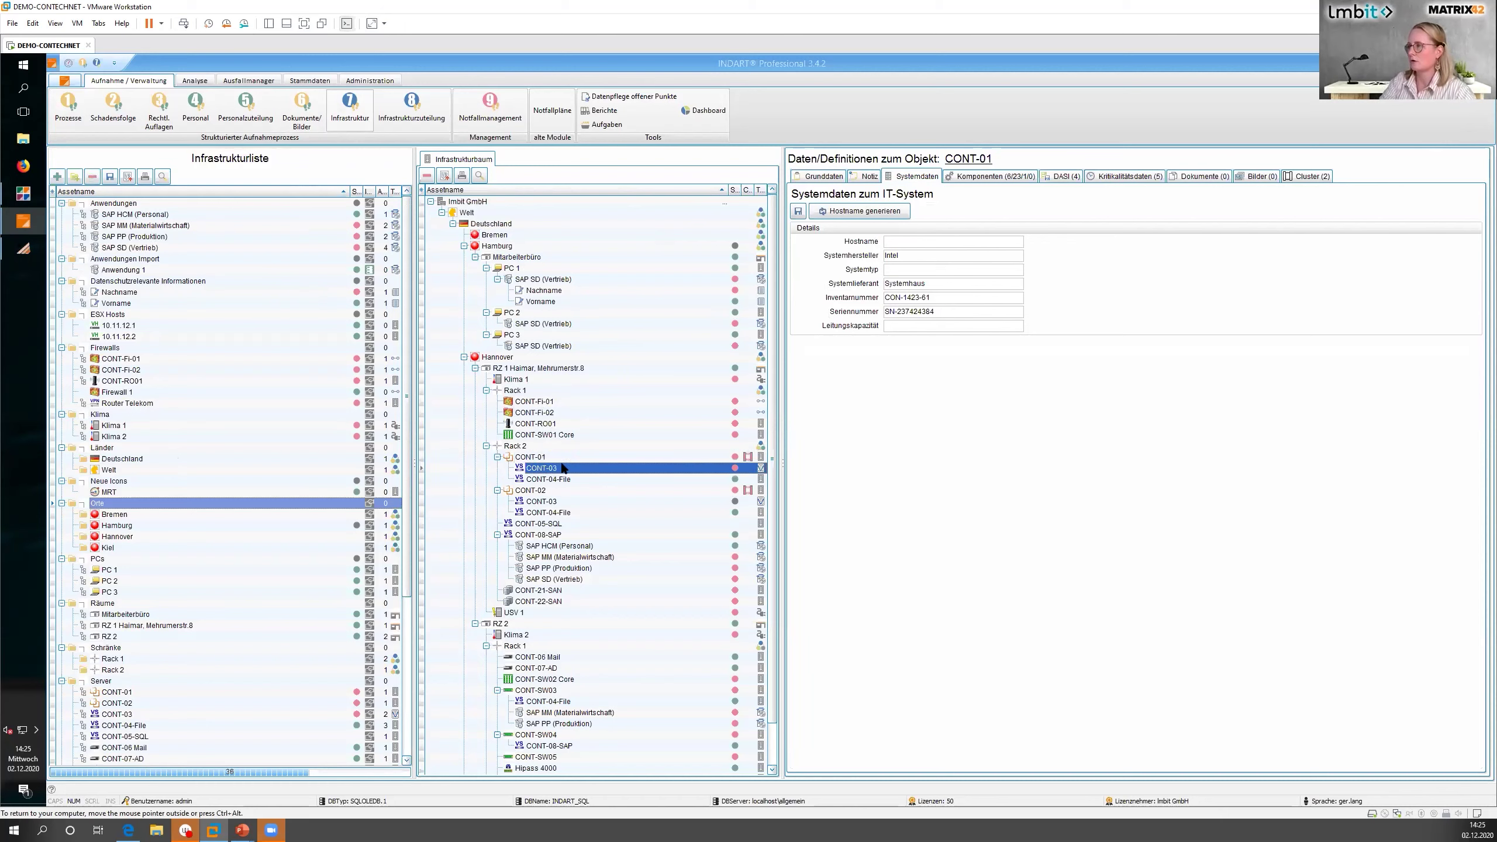
click(994, 177)
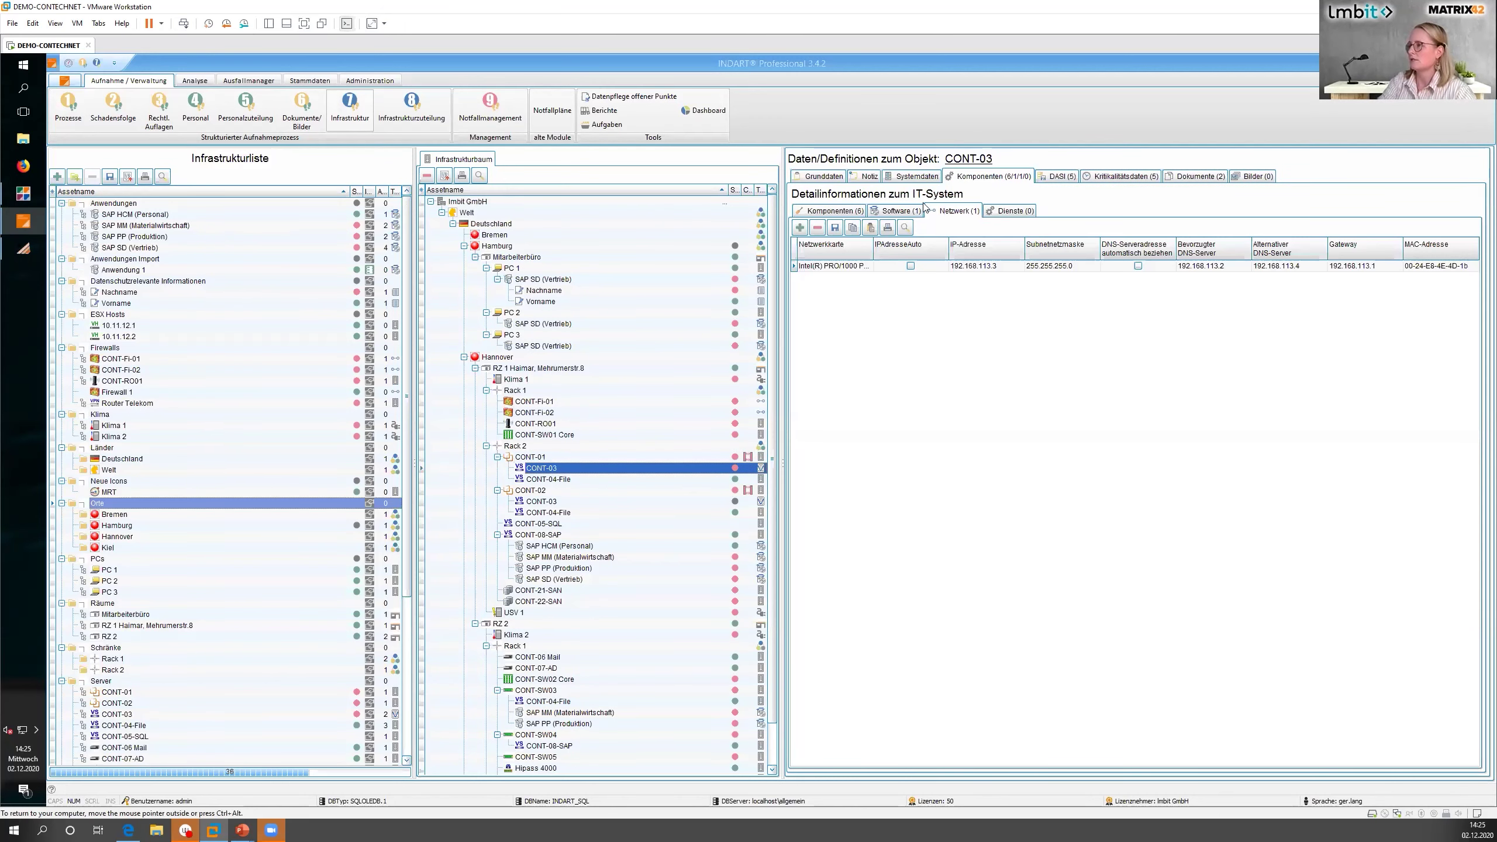
click(844, 211)
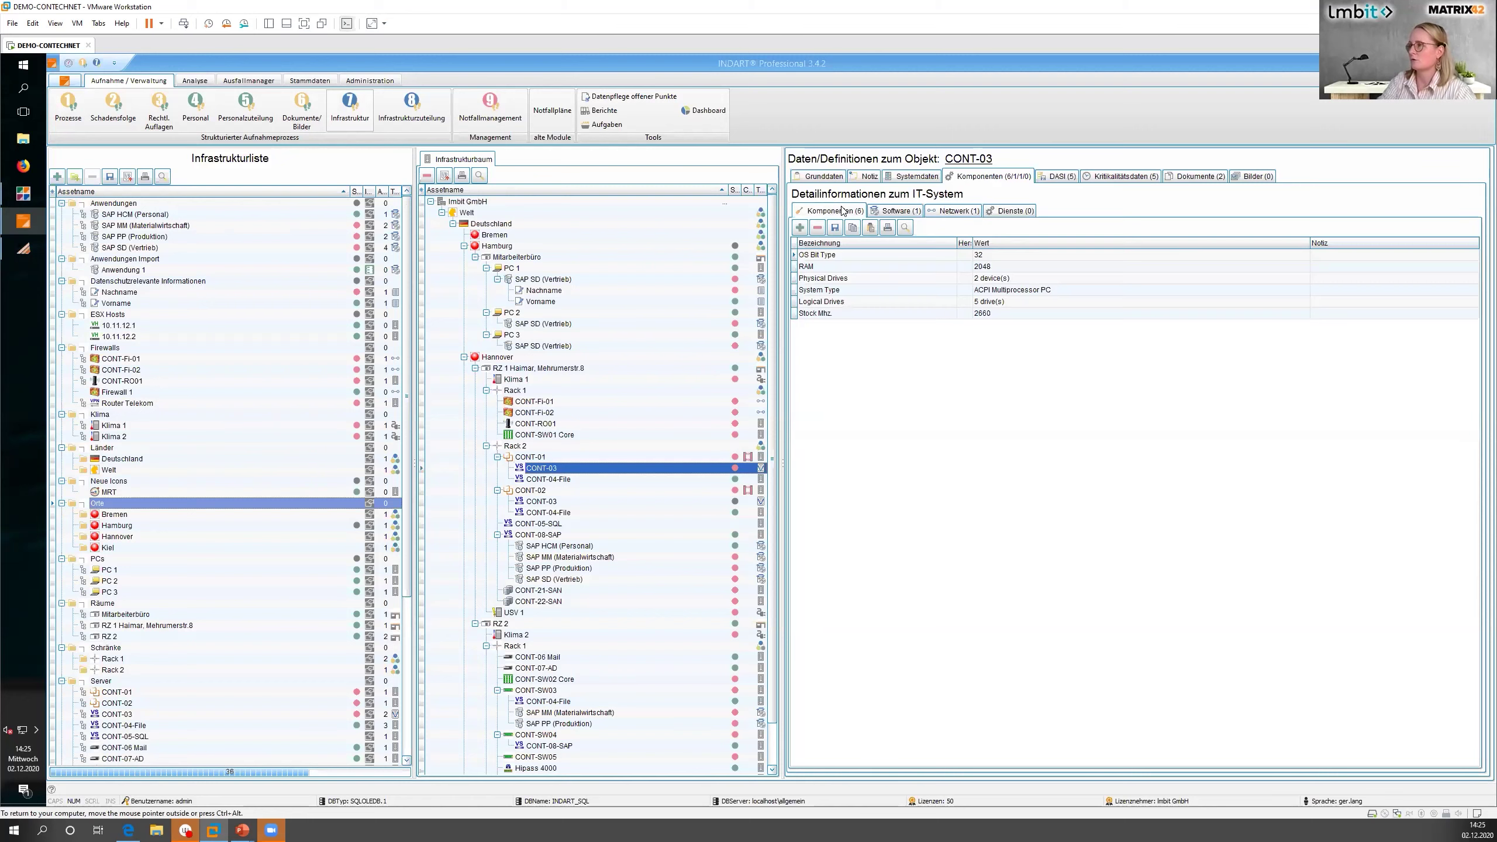
click(905, 212)
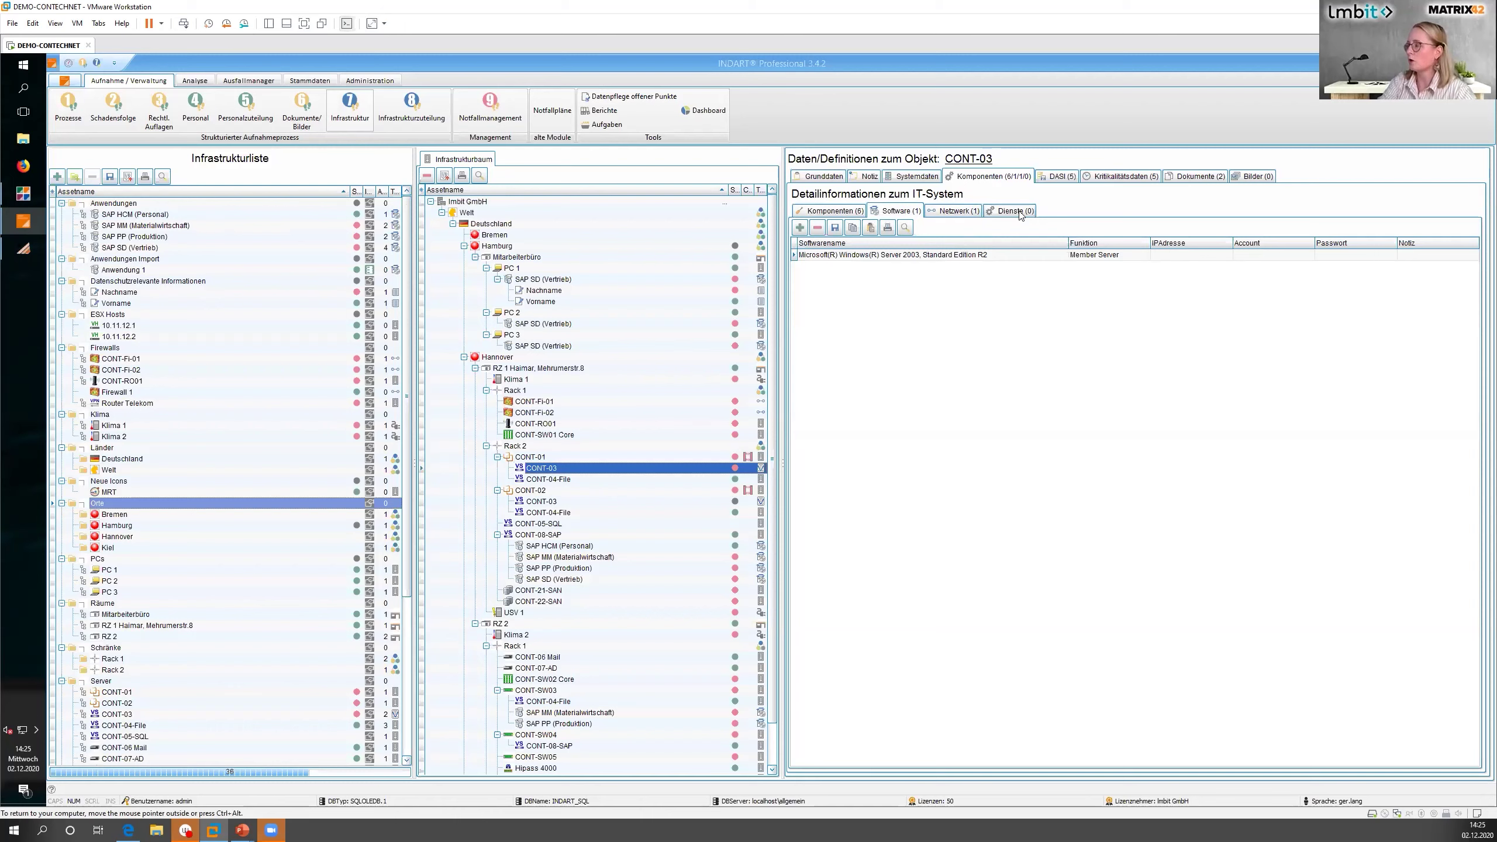
View the data backups of CONT-03 and the dialog for managing and assigning them, leaving it without changes.
click(1057, 177)
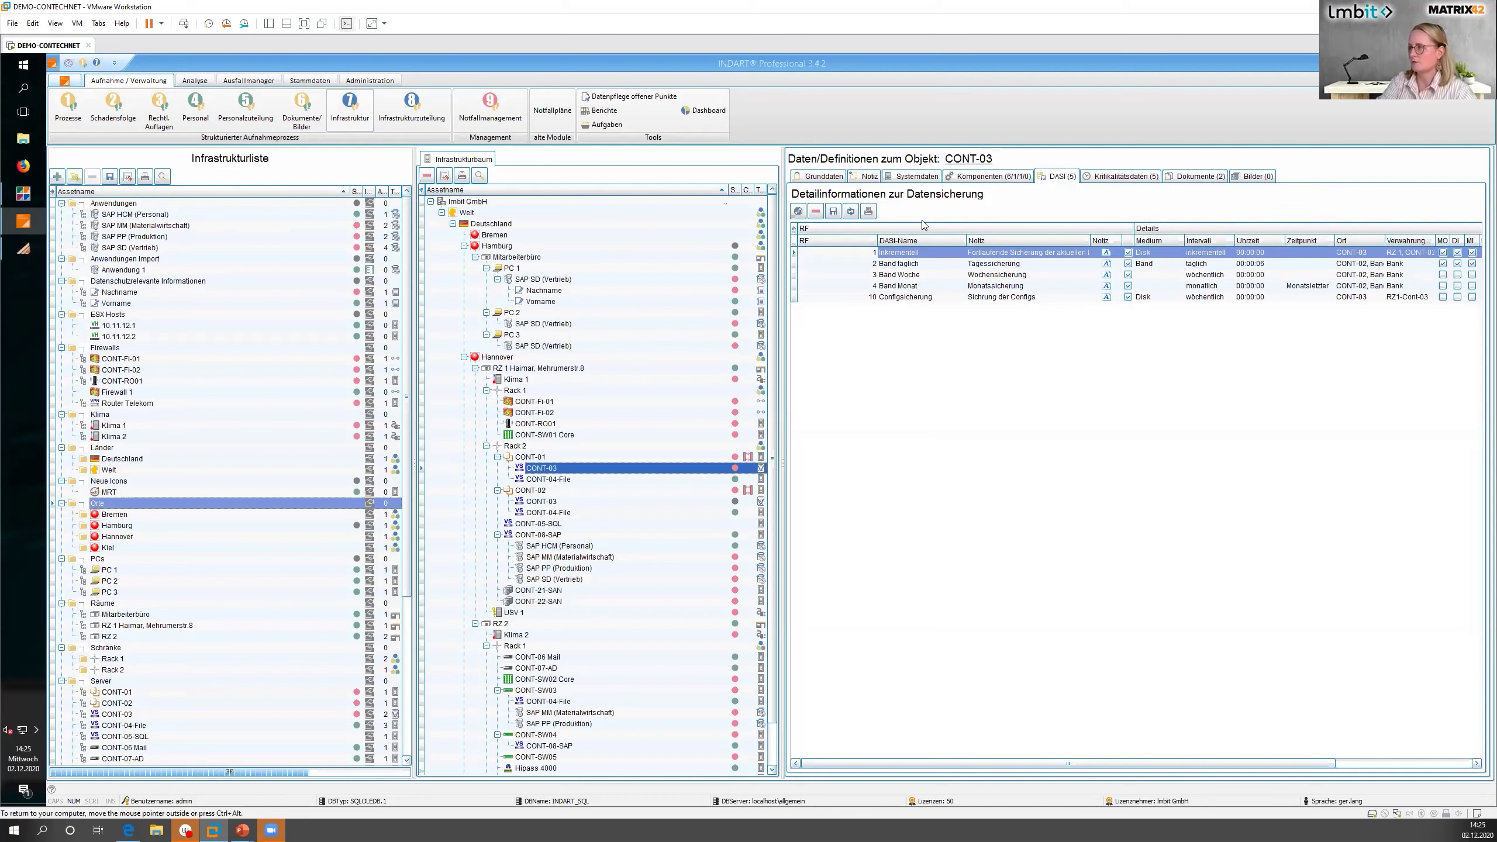
click(798, 212)
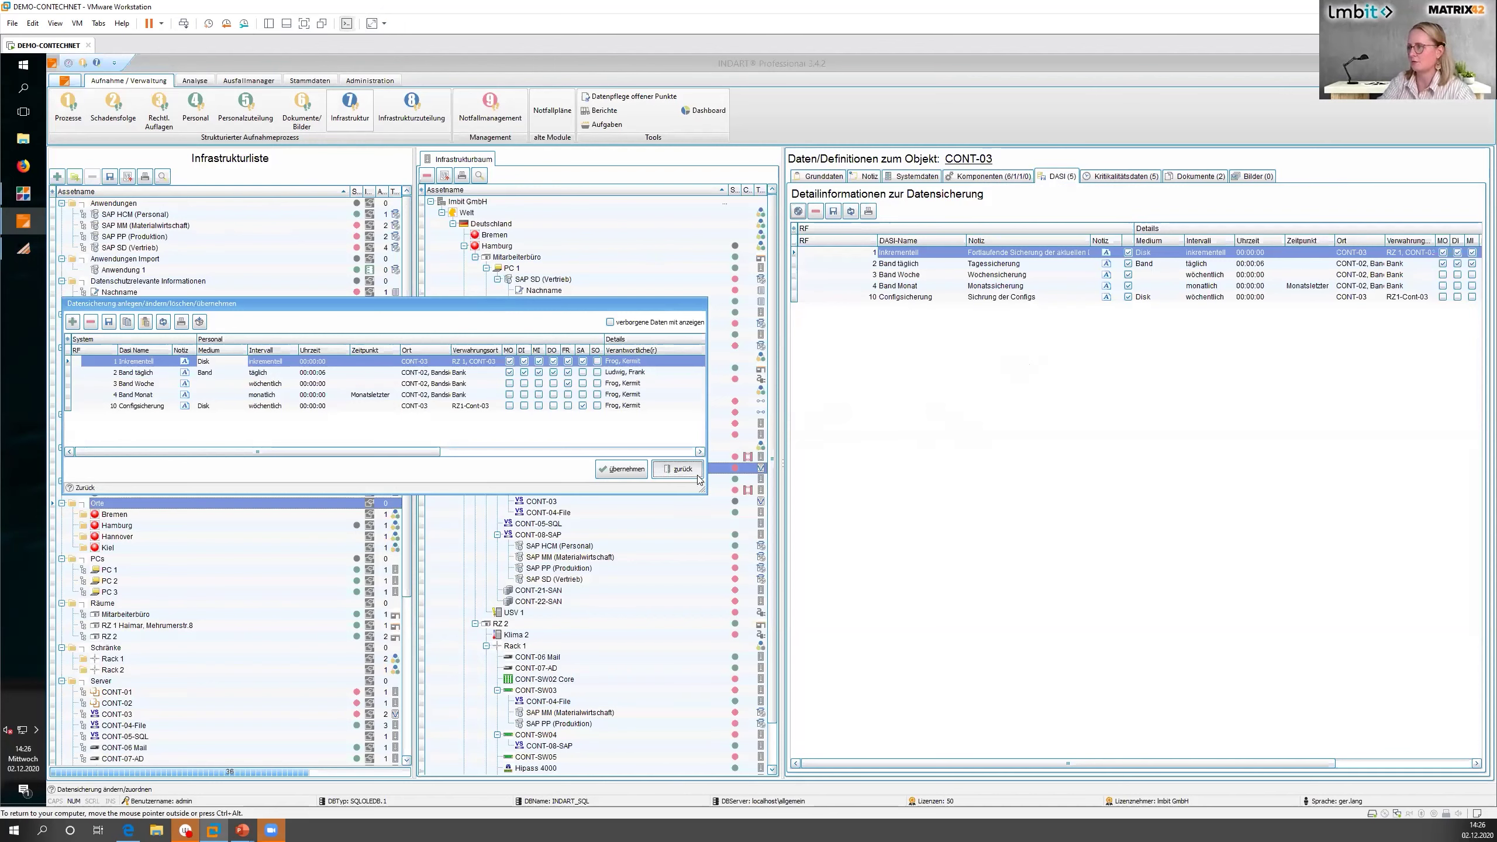
click(677, 469)
Review the criticality data of CONT-03 together with its procedure management and its assigned documents.
click(1102, 178)
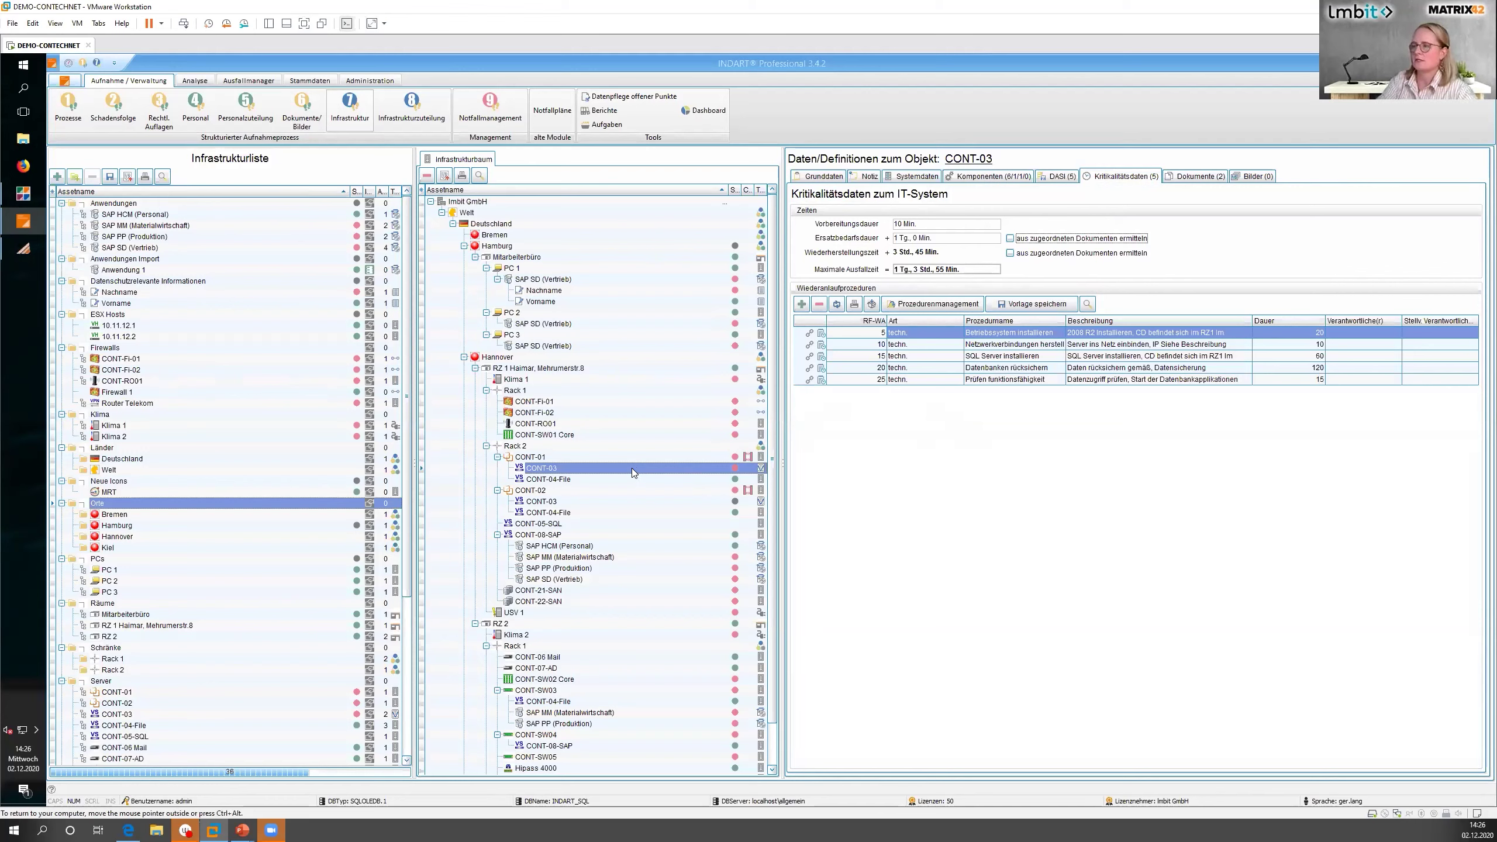
click(919, 305)
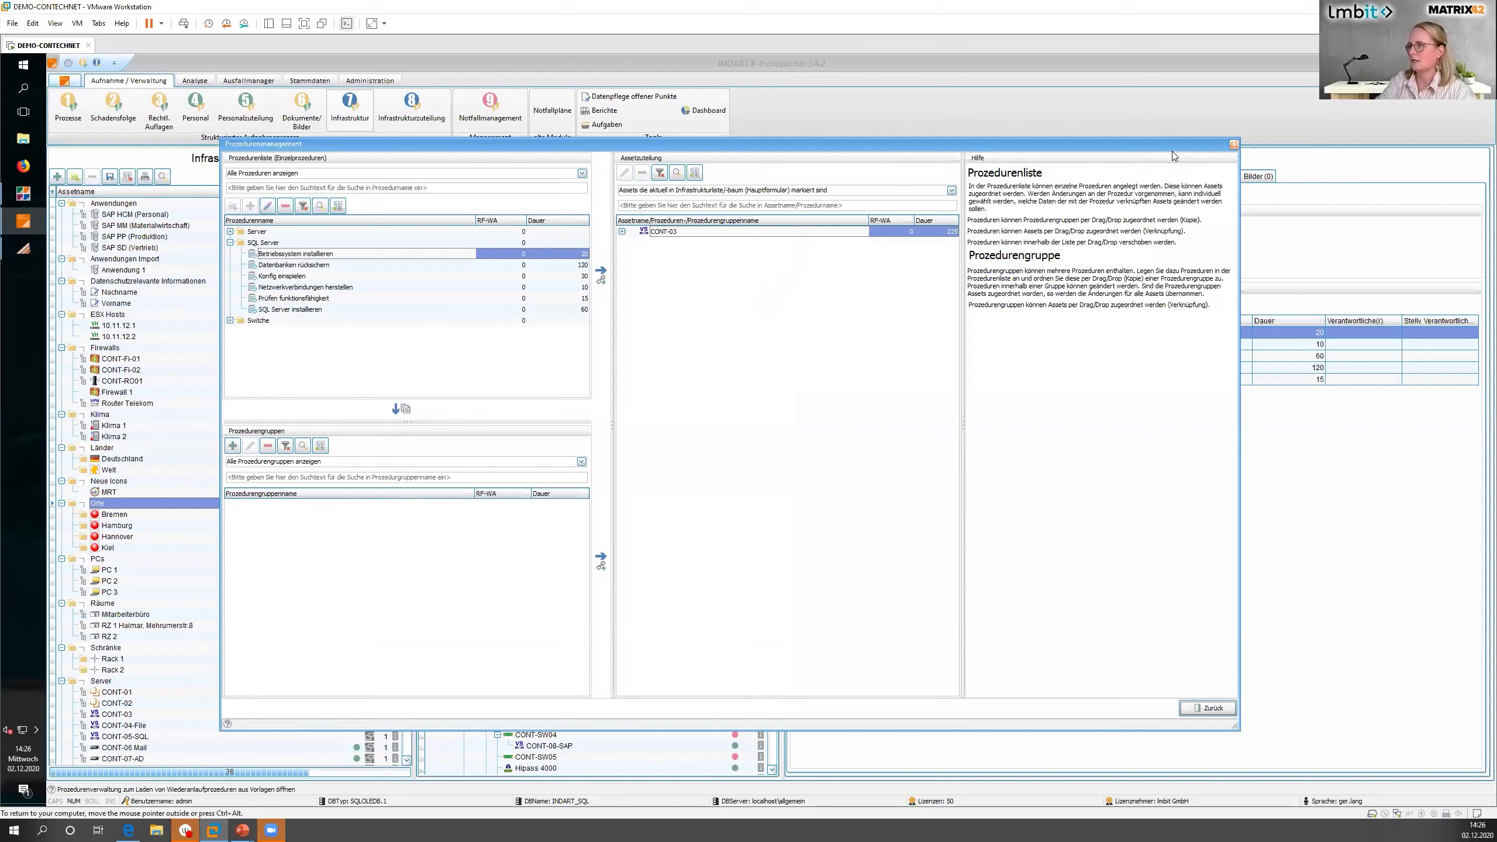
click(1232, 144)
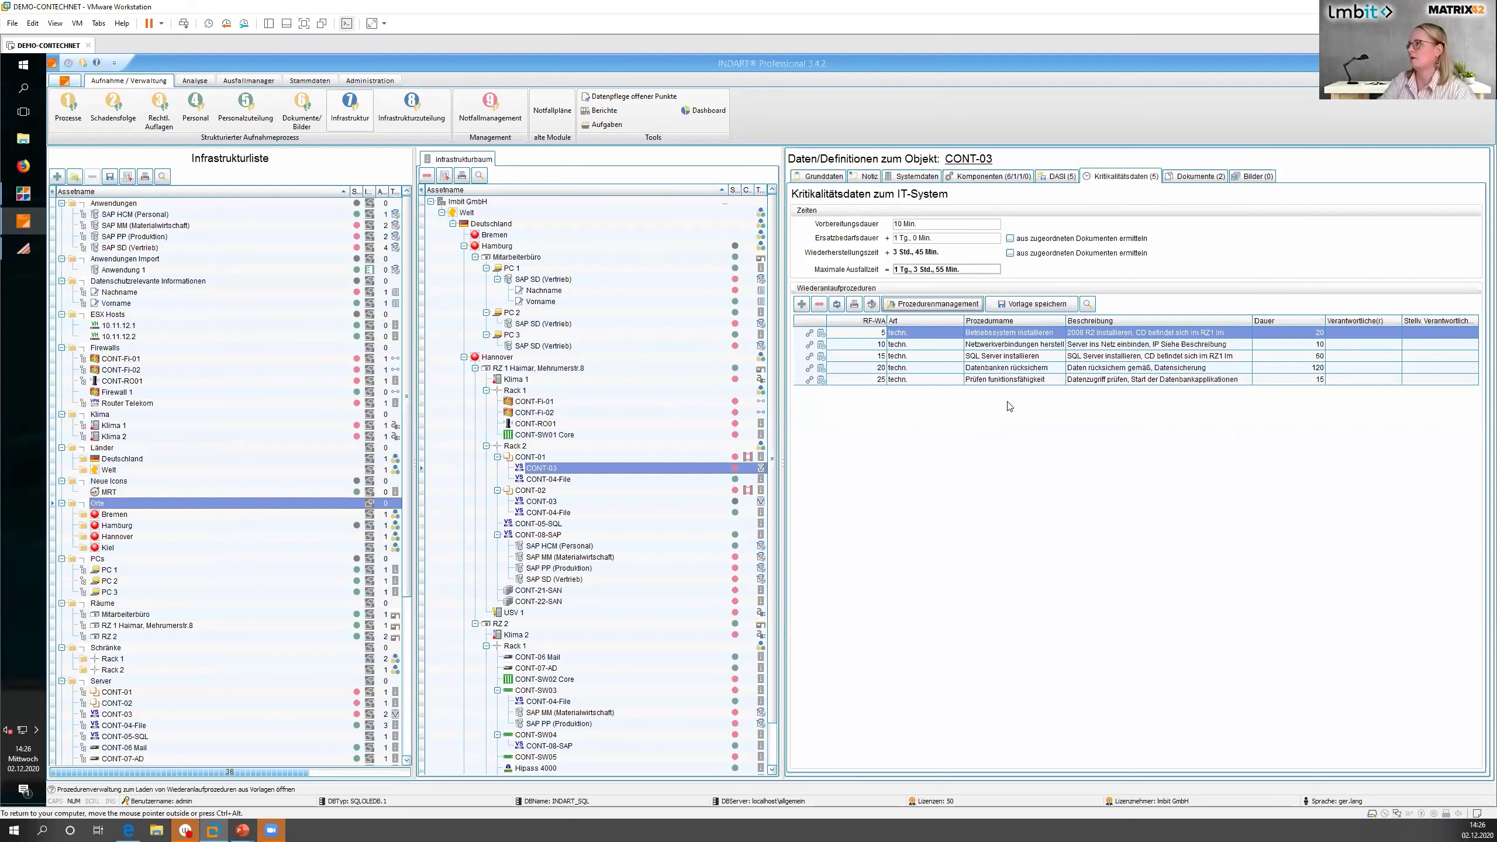
click(1198, 178)
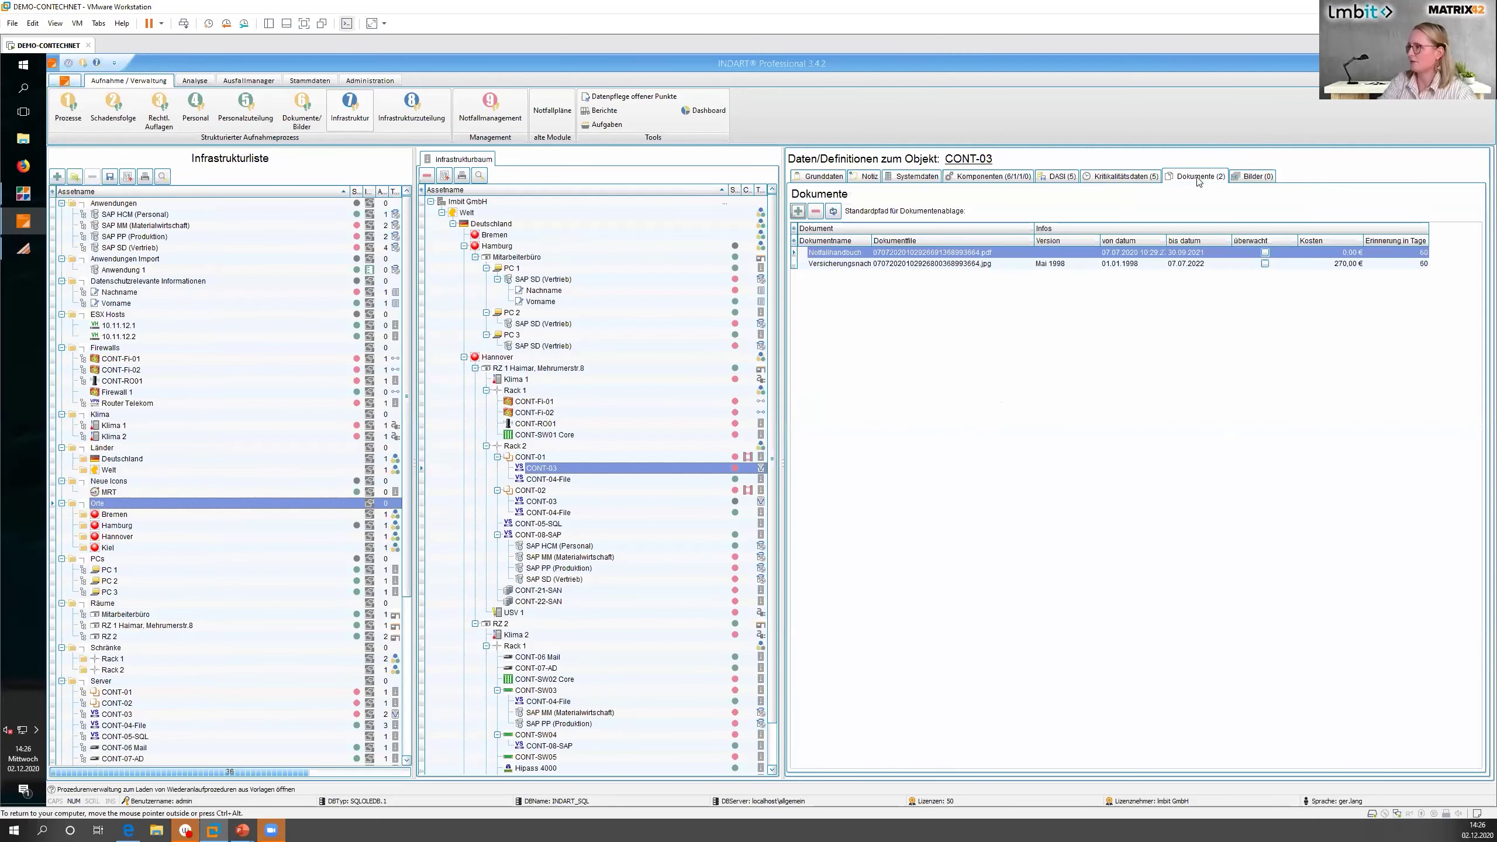
click(1123, 176)
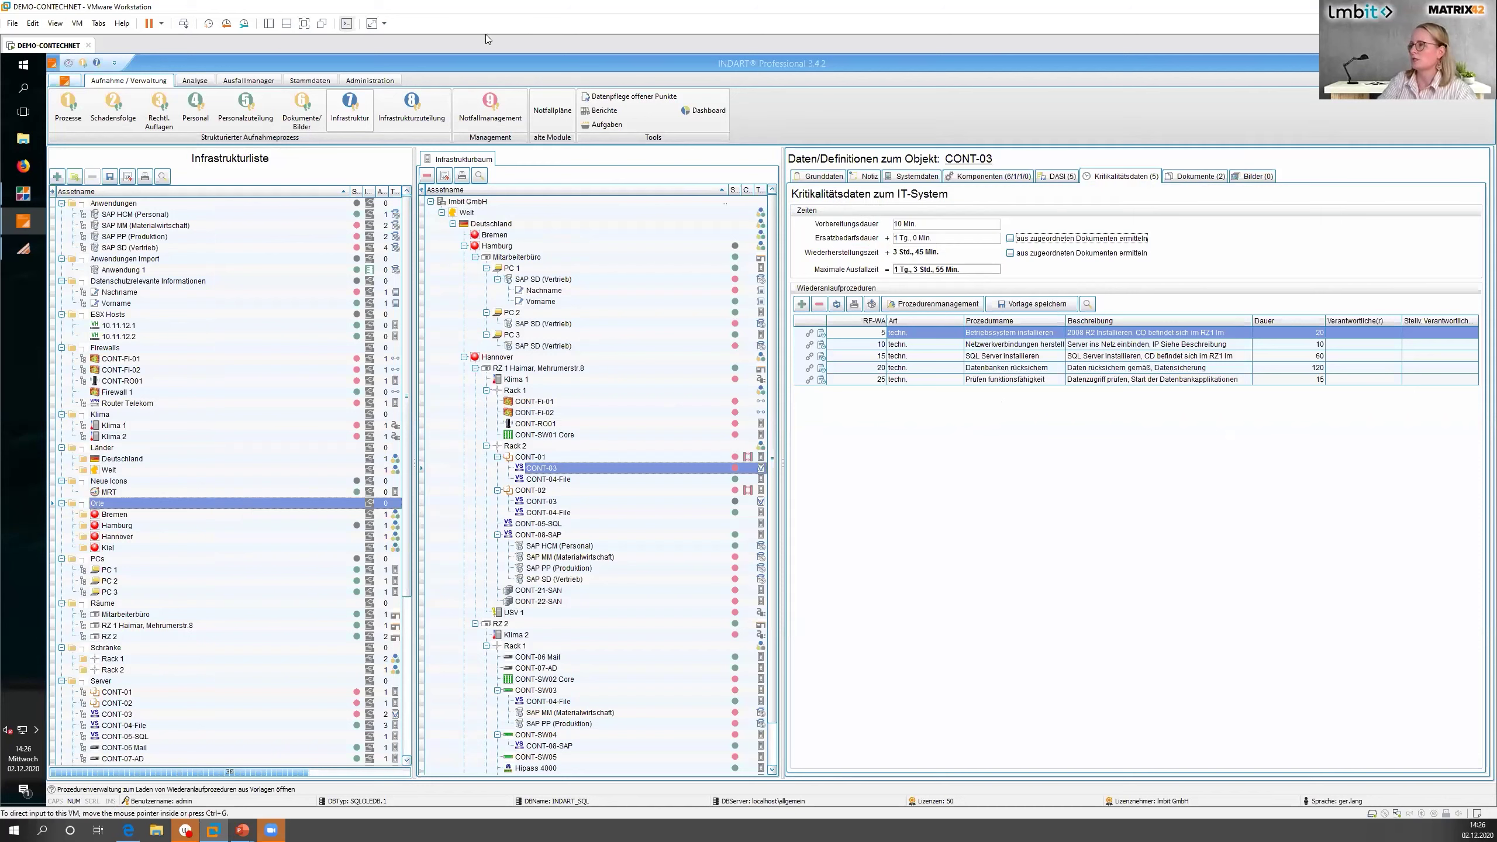
In the infrastructure assignment, open the graphical restart plan of process Produktion and move the Netzwerk Core bar to start at 03:20.
click(411, 116)
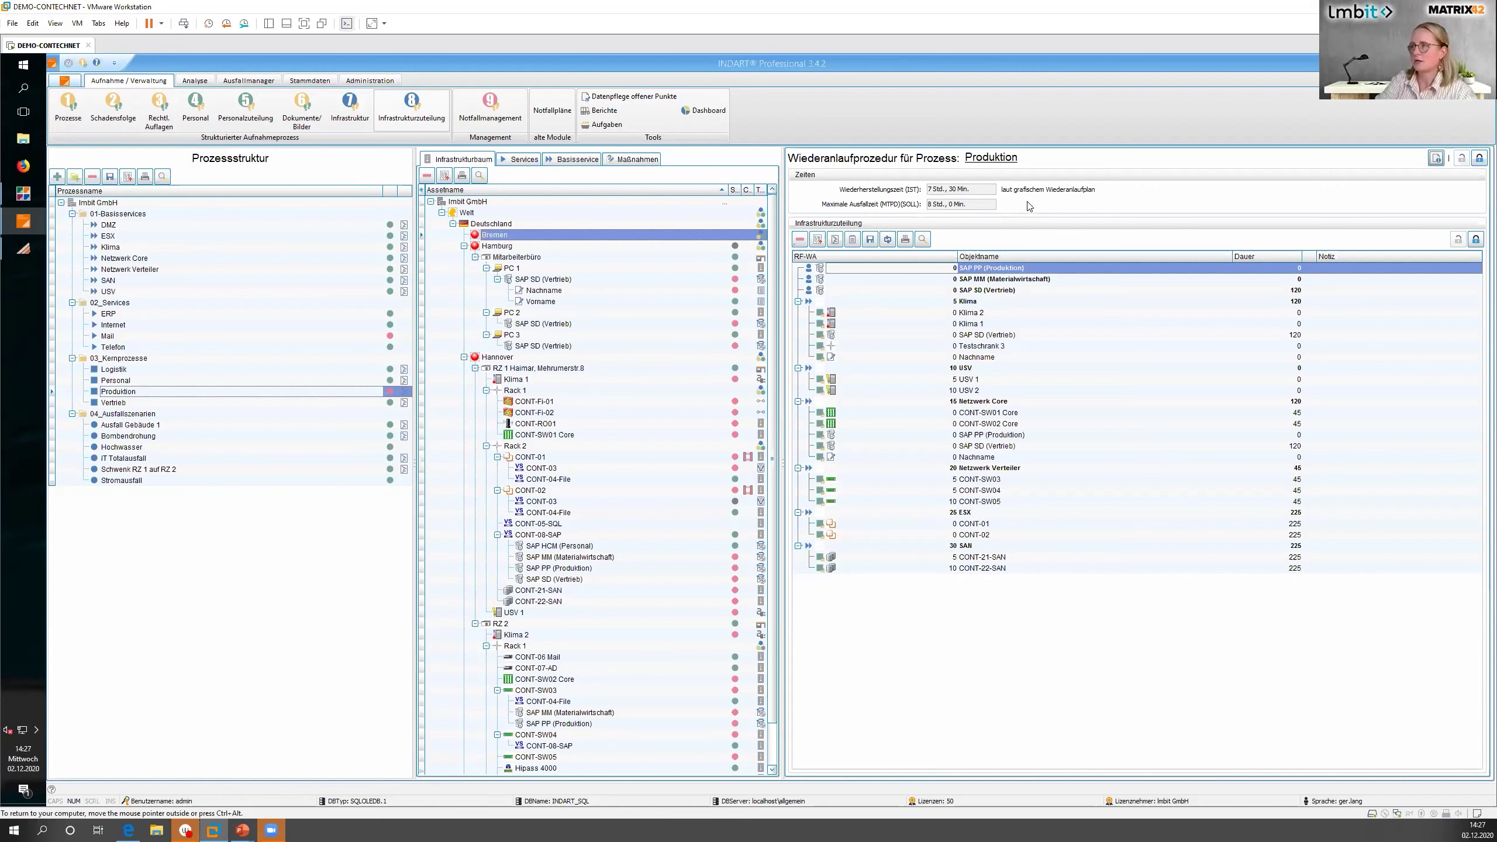
click(836, 240)
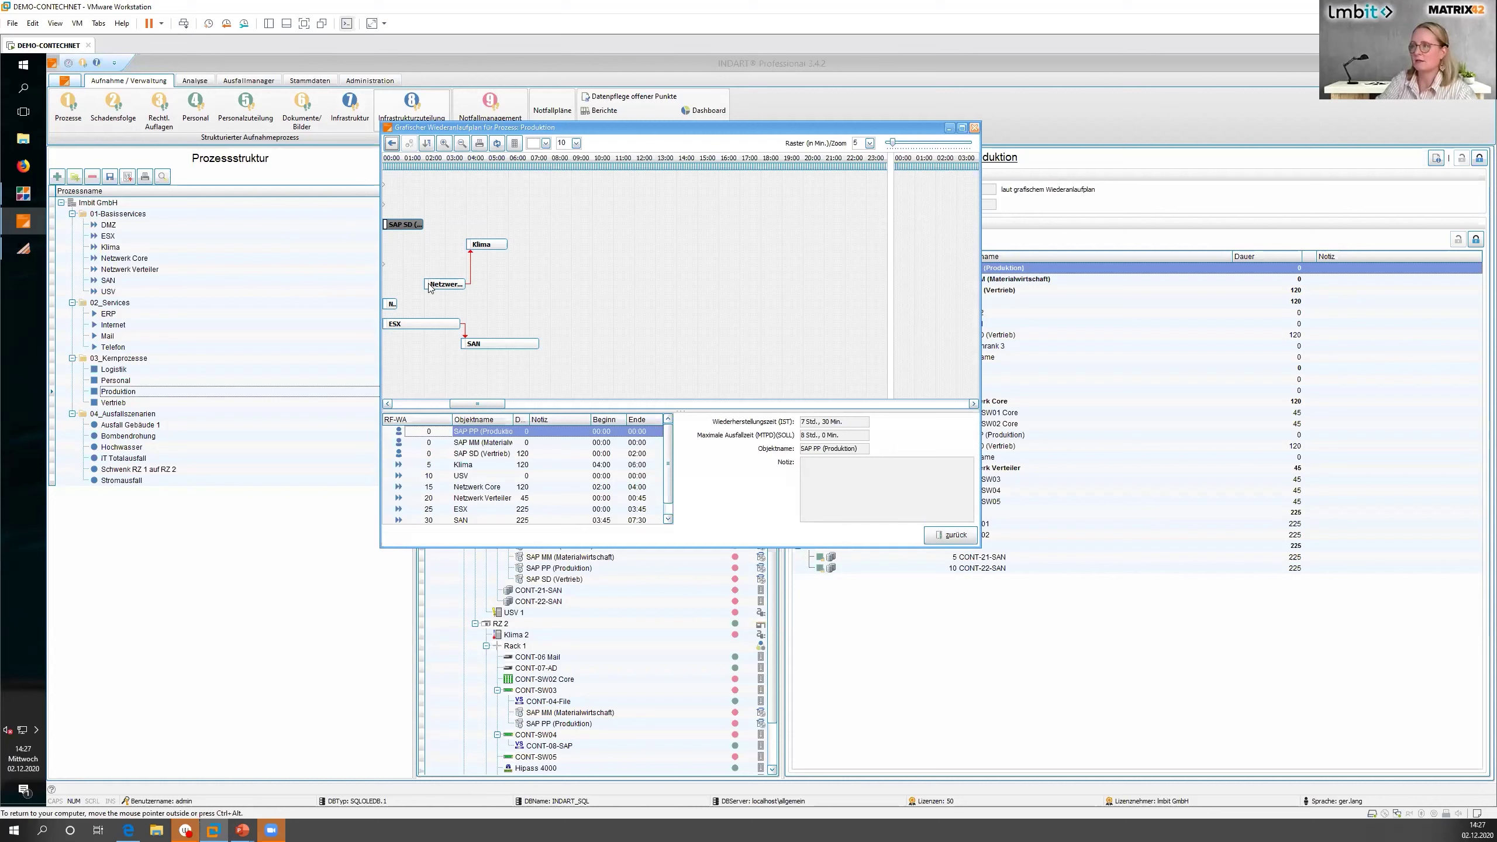
click(448, 286)
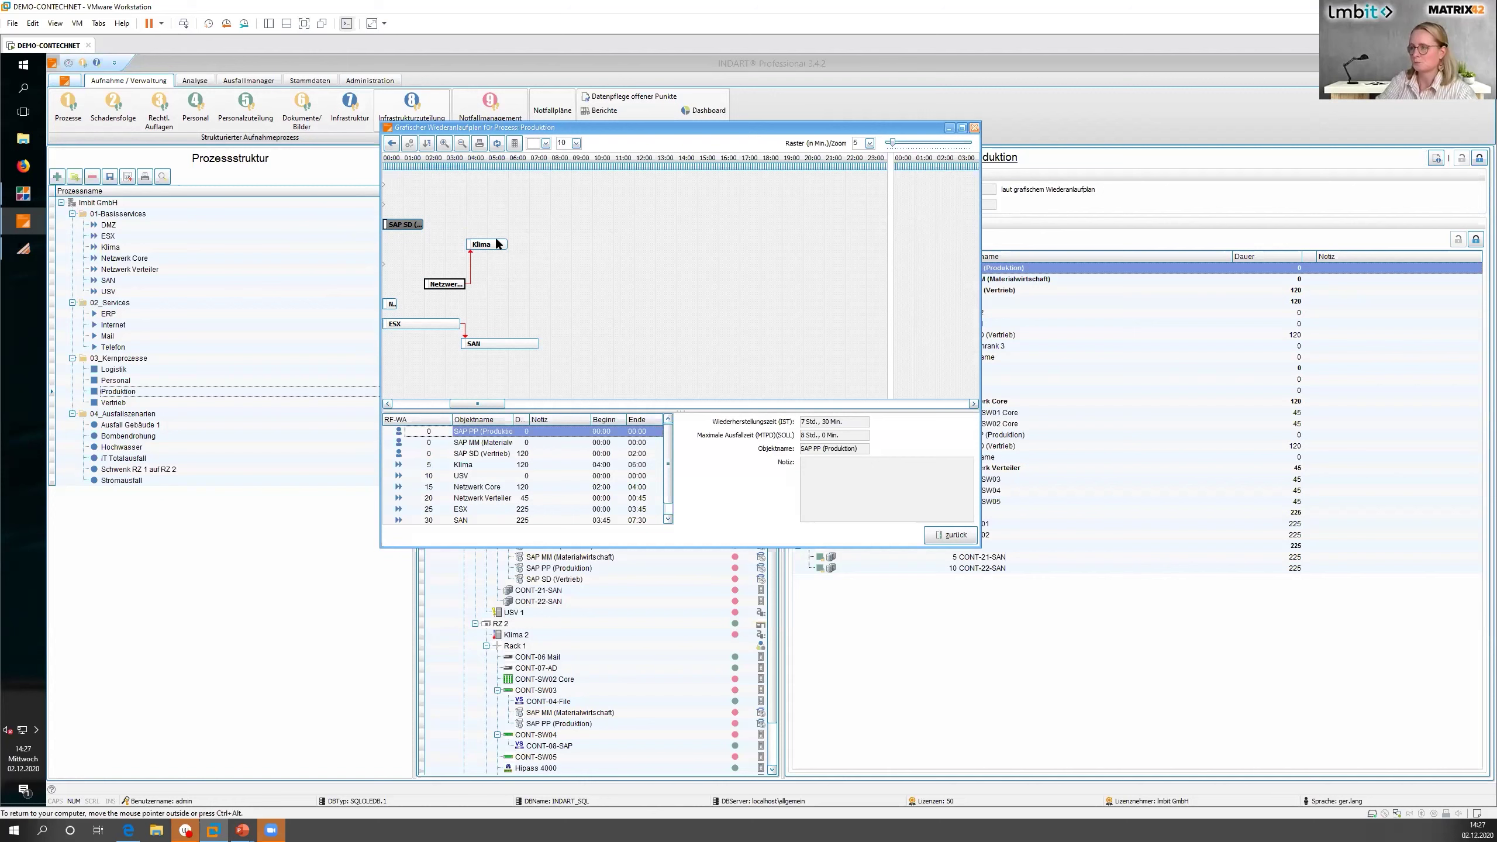
drag(439, 284, 468, 284)
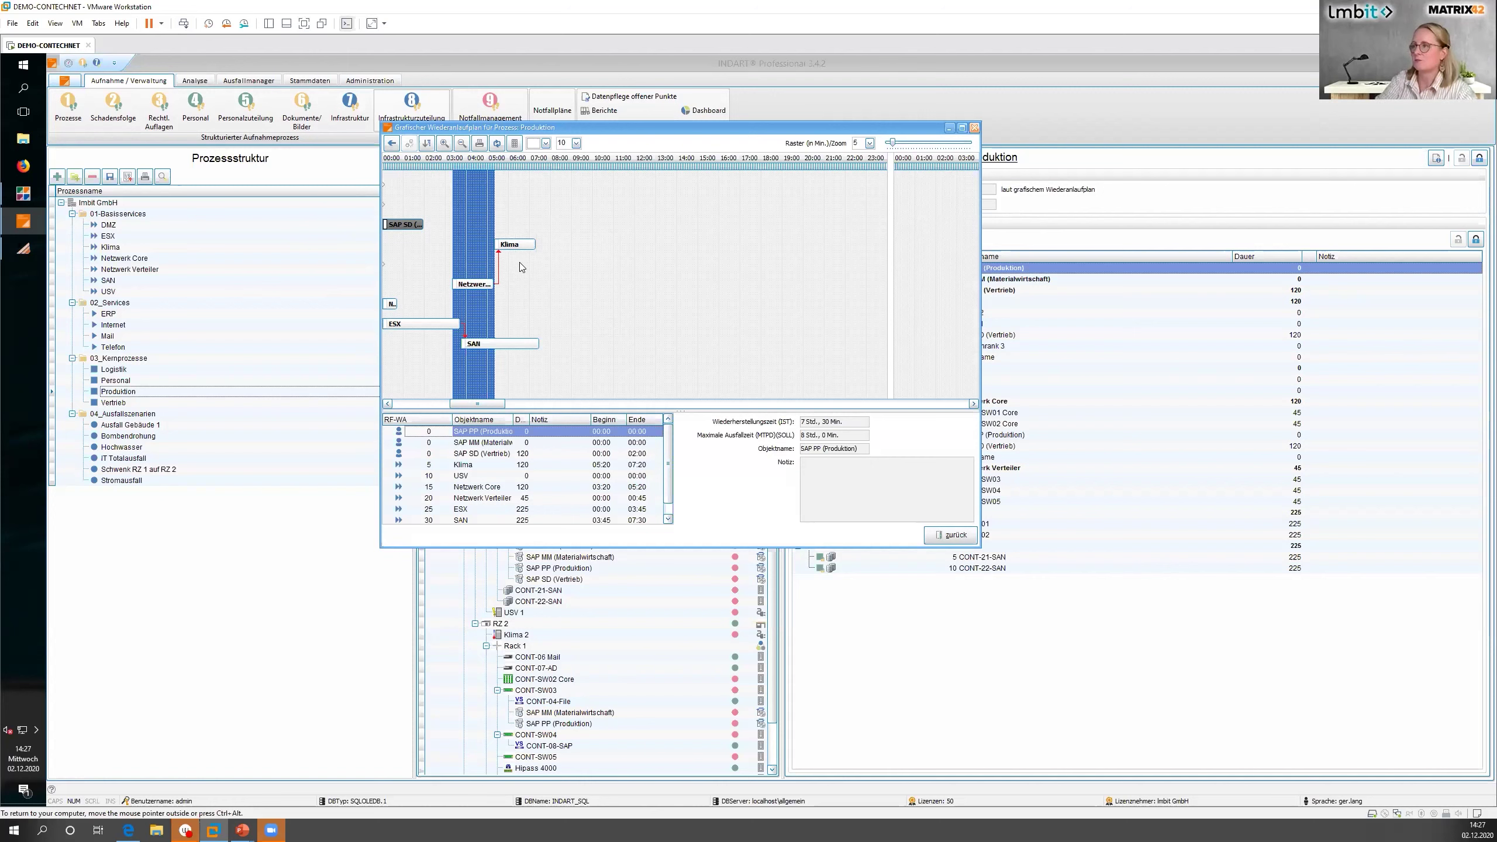
click(975, 128)
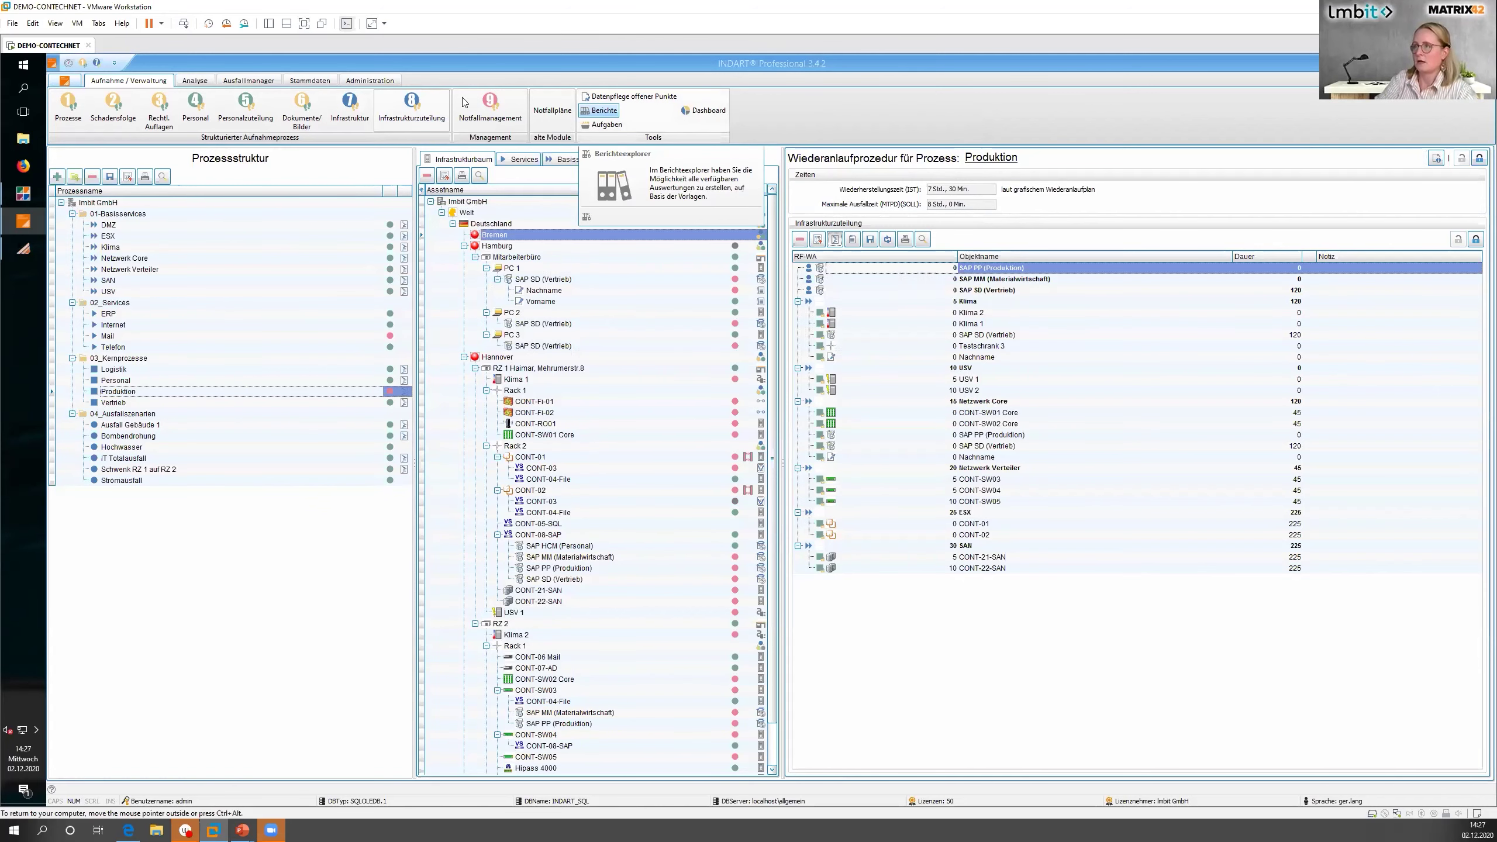
Switch to the process report and examine the Personal process's restart order and the contacts of its general emergency team.
click(27, 253)
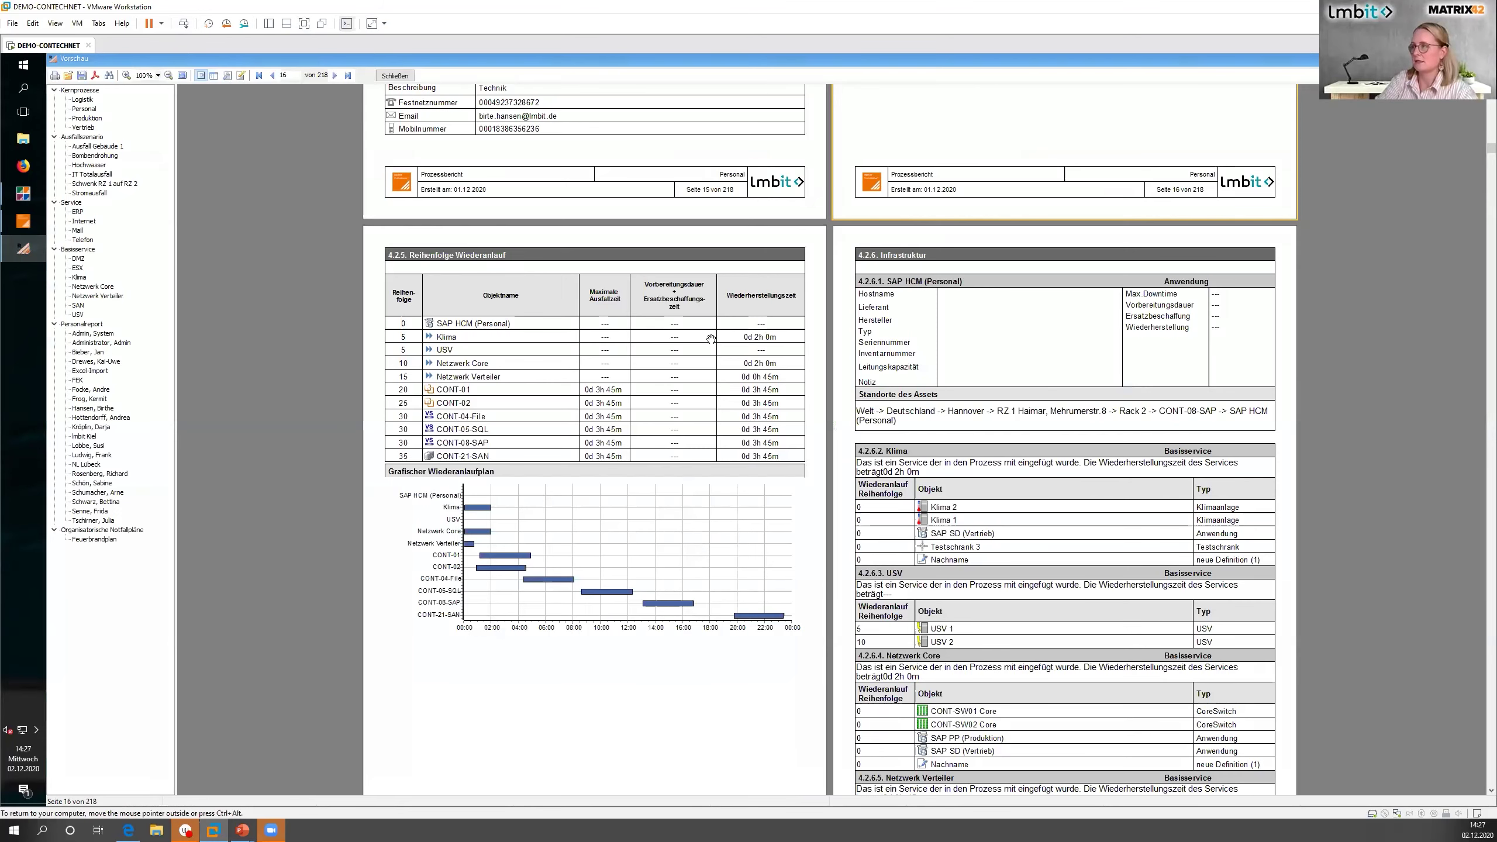
scroll(713, 340, up, 5)
scroll(721, 343, up, 1)
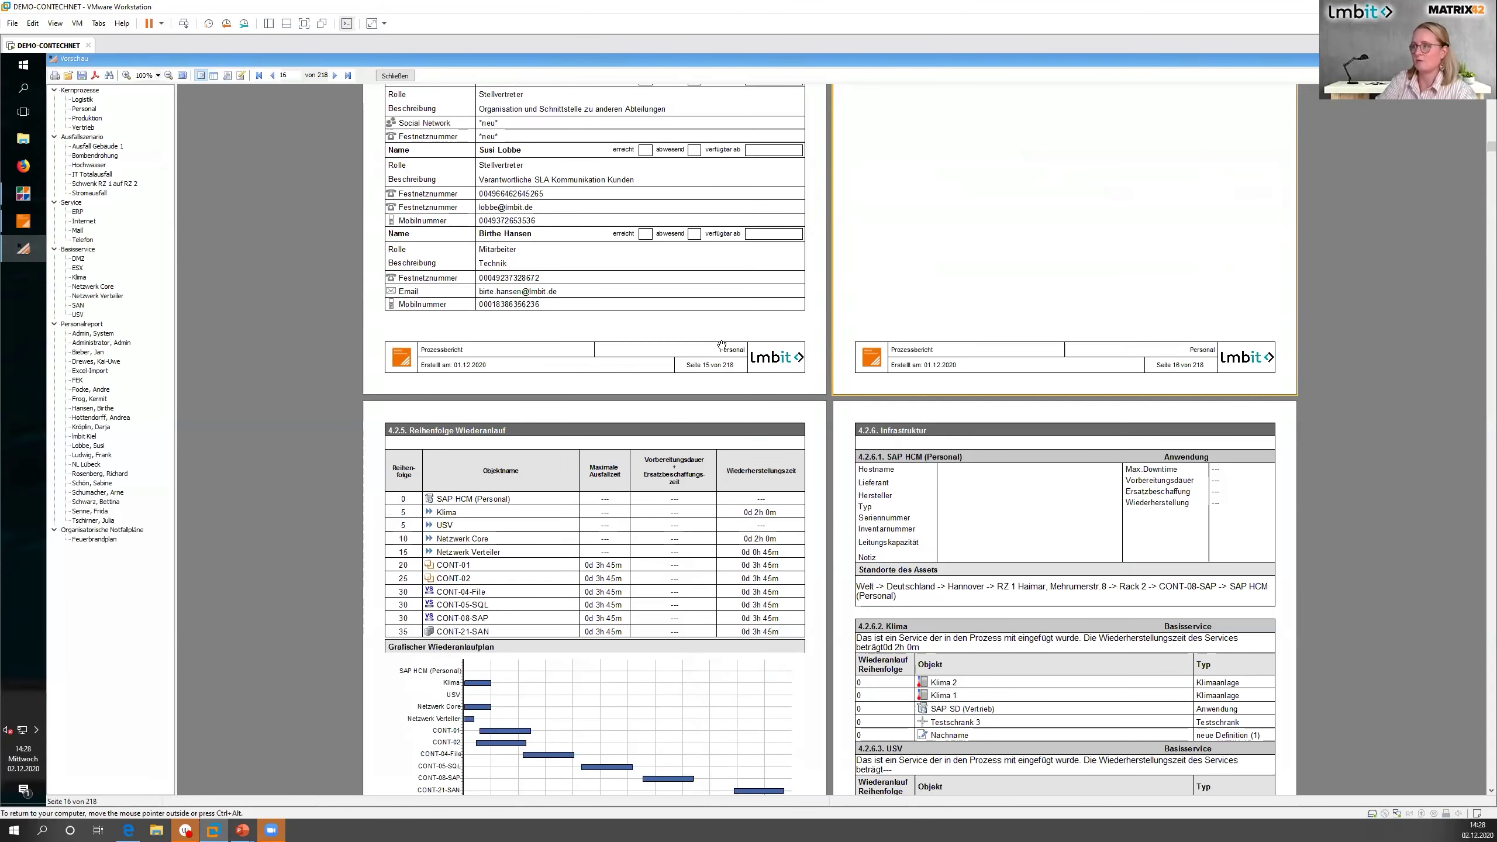
scroll(721, 344, down, 4)
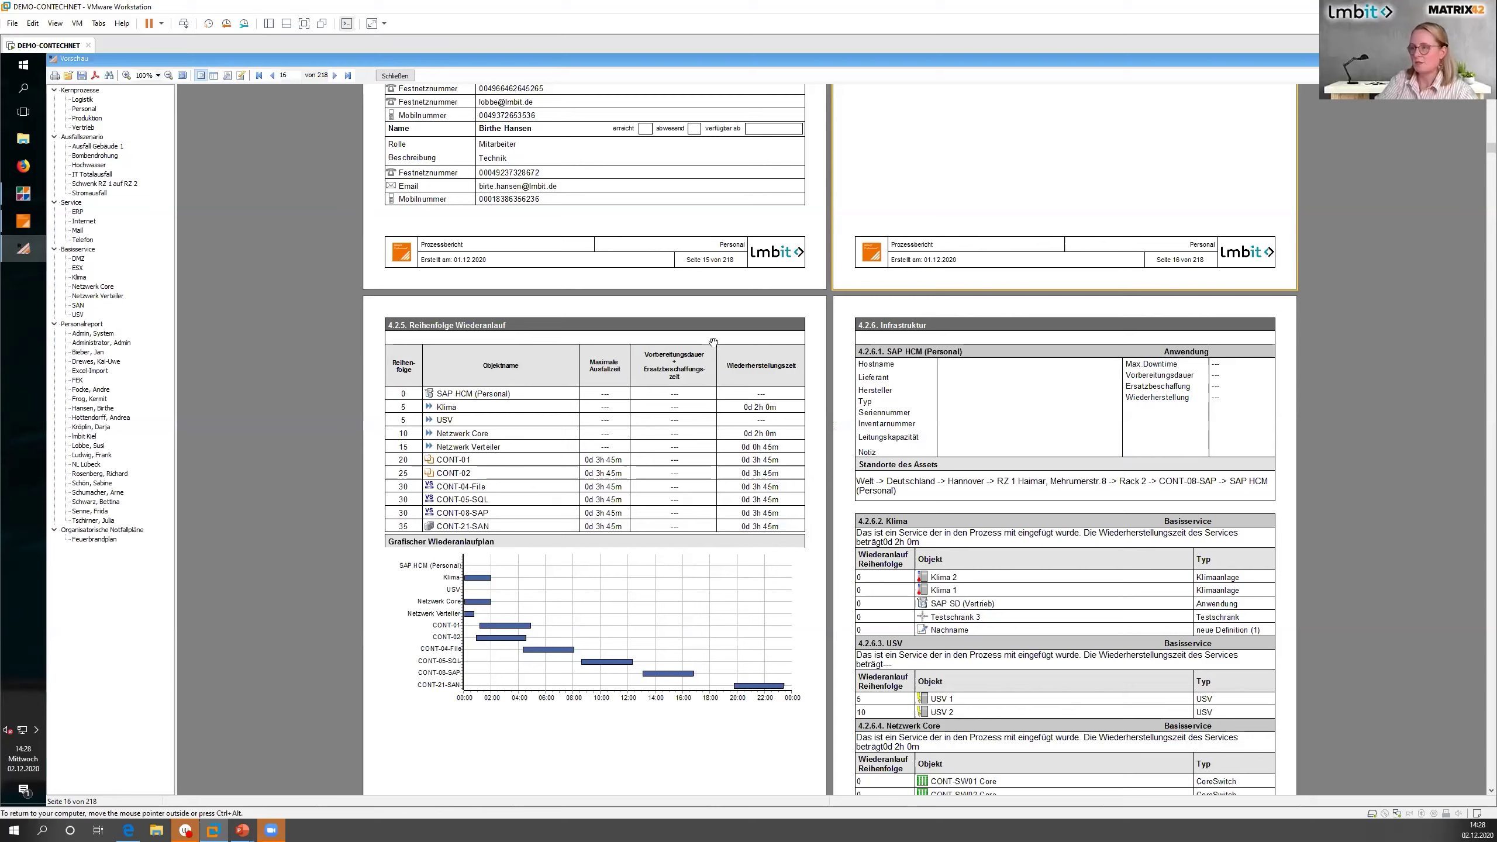
scroll(713, 339, down, 4)
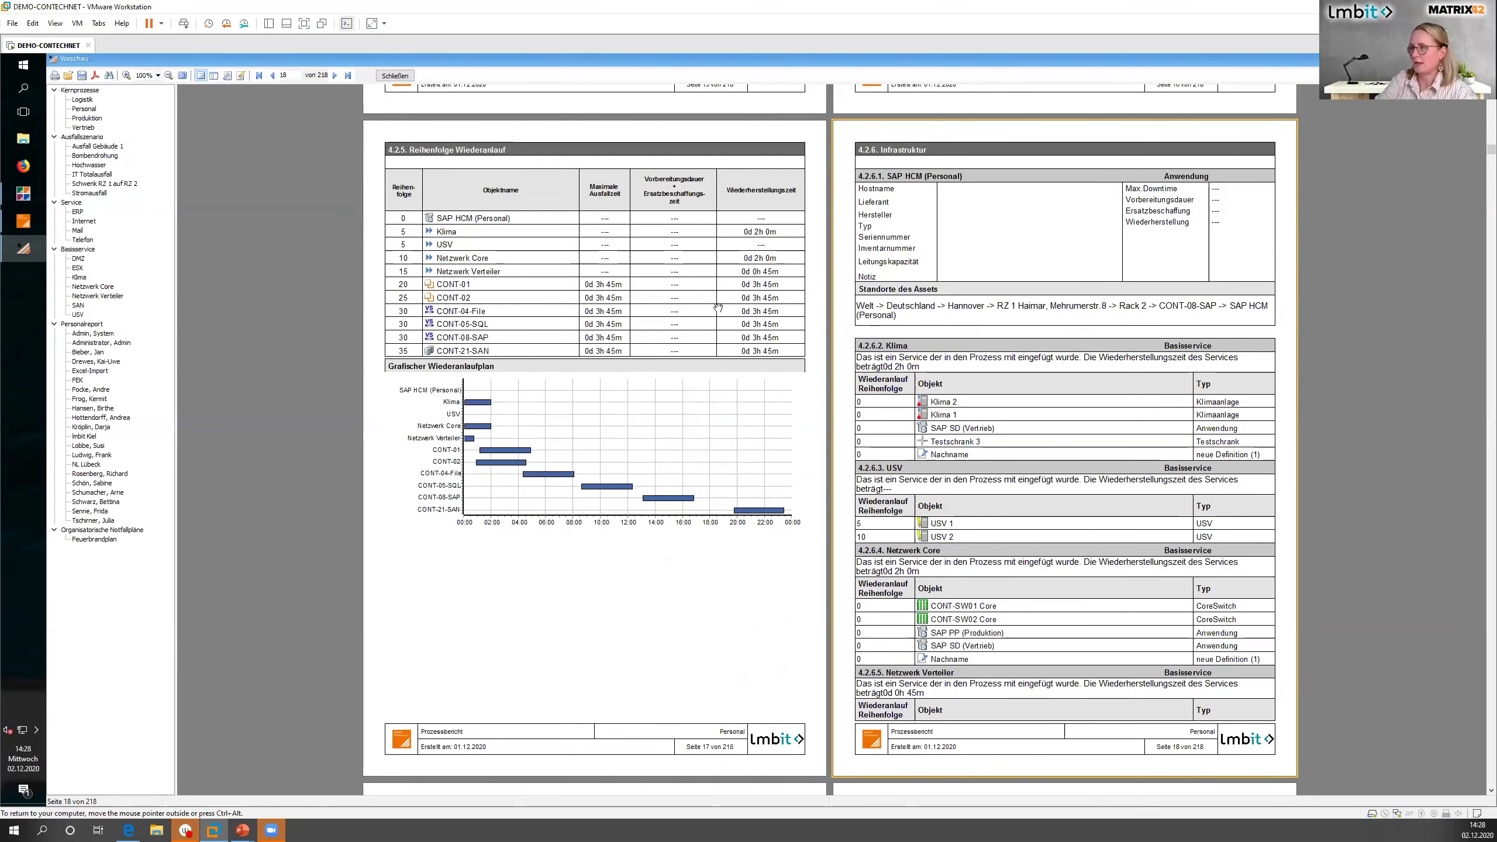
scroll(699, 309, up, 5)
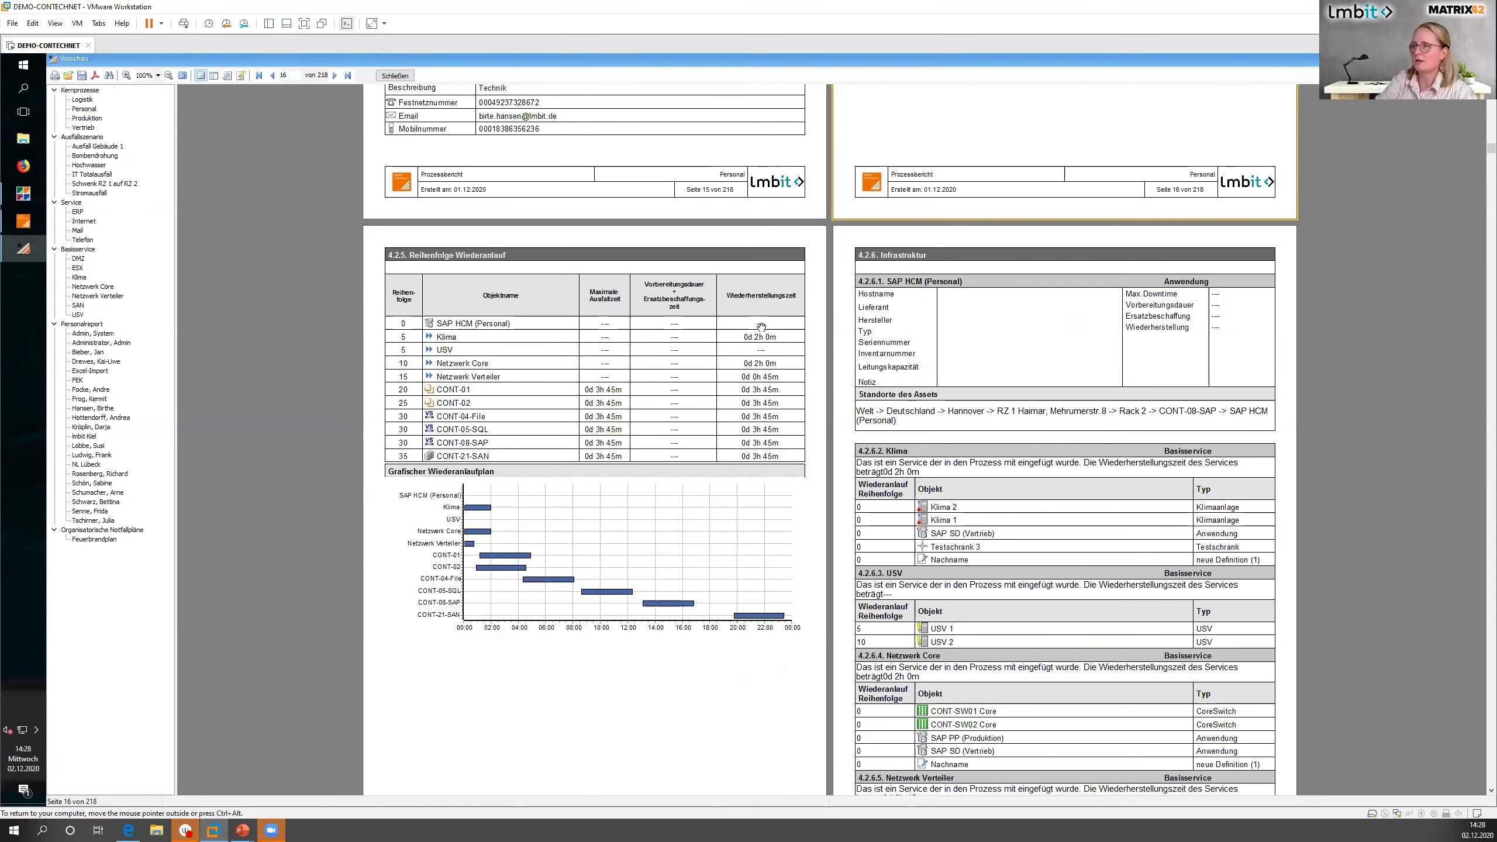
scroll(763, 327, up, 2)
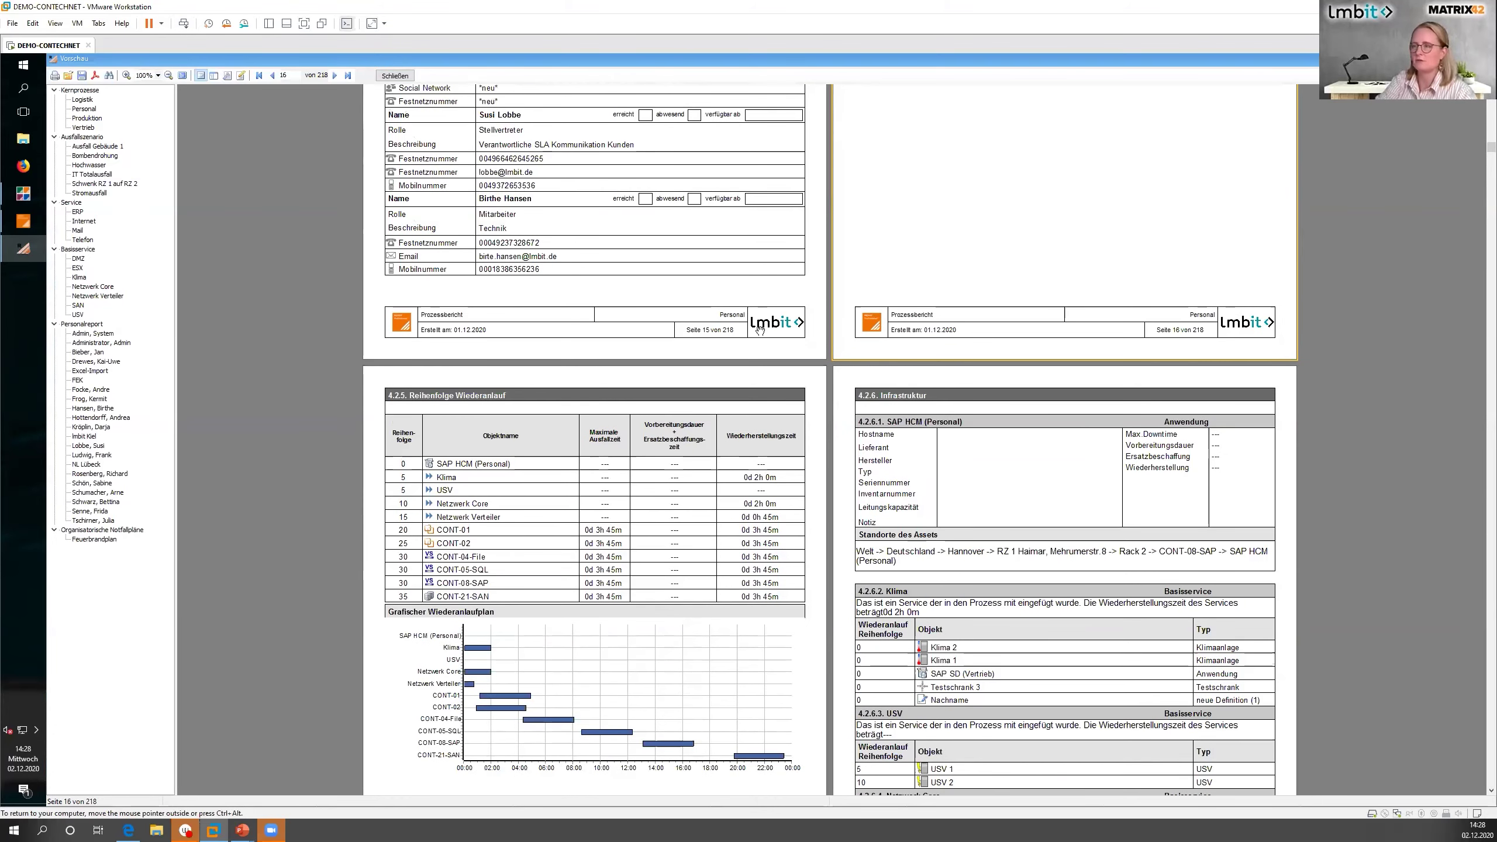
scroll(760, 301, up, 2)
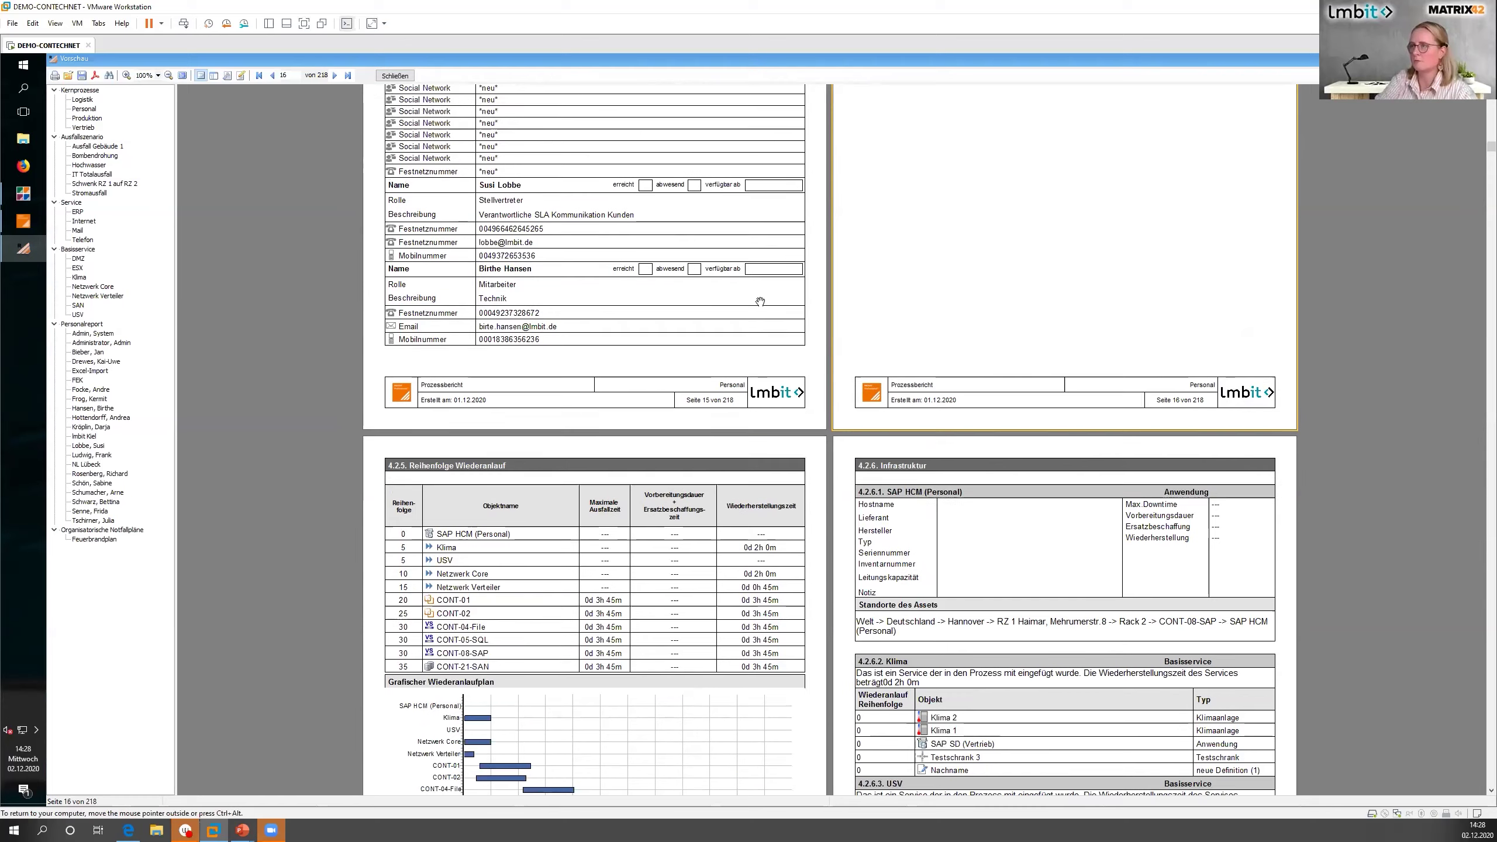
scroll(760, 301, up, 3)
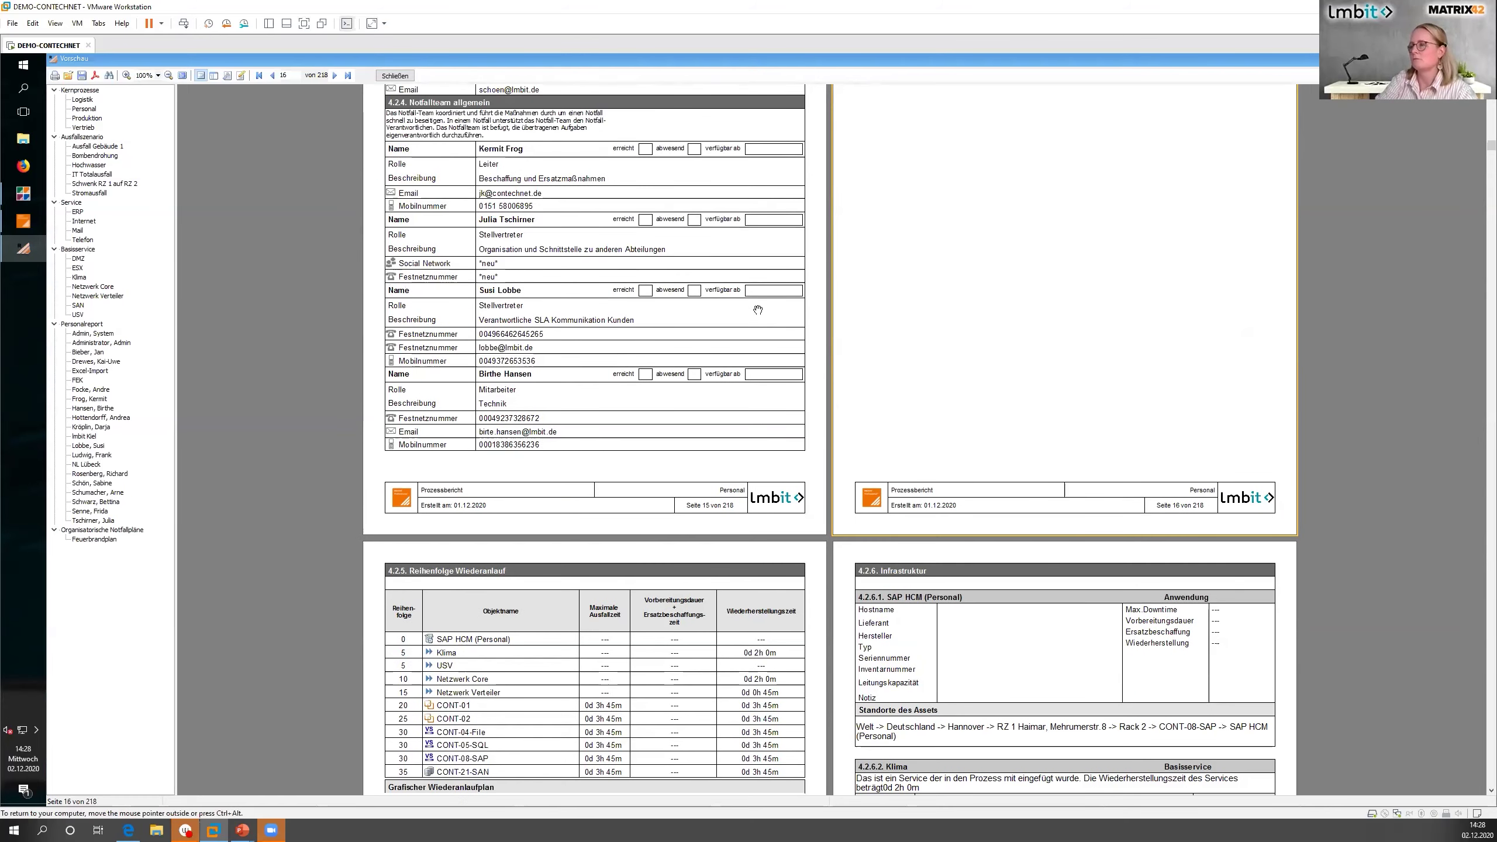
Review the report's graphical restart plan and the infrastructure details up to CONT-01, and return to the infrastructure assignment.
scroll(721, 291, down, 4)
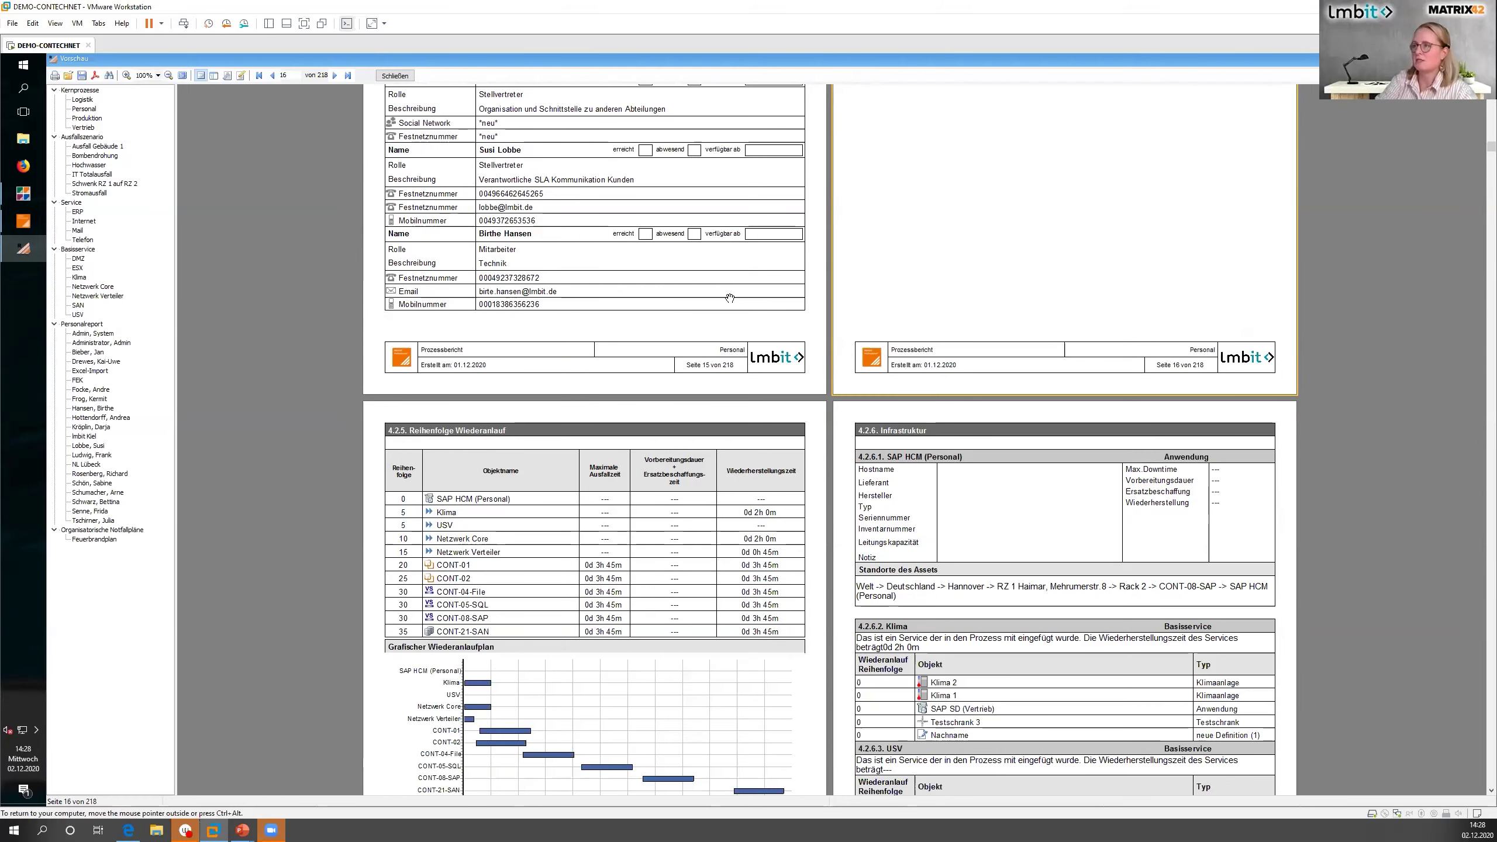
scroll(729, 301, down, 2)
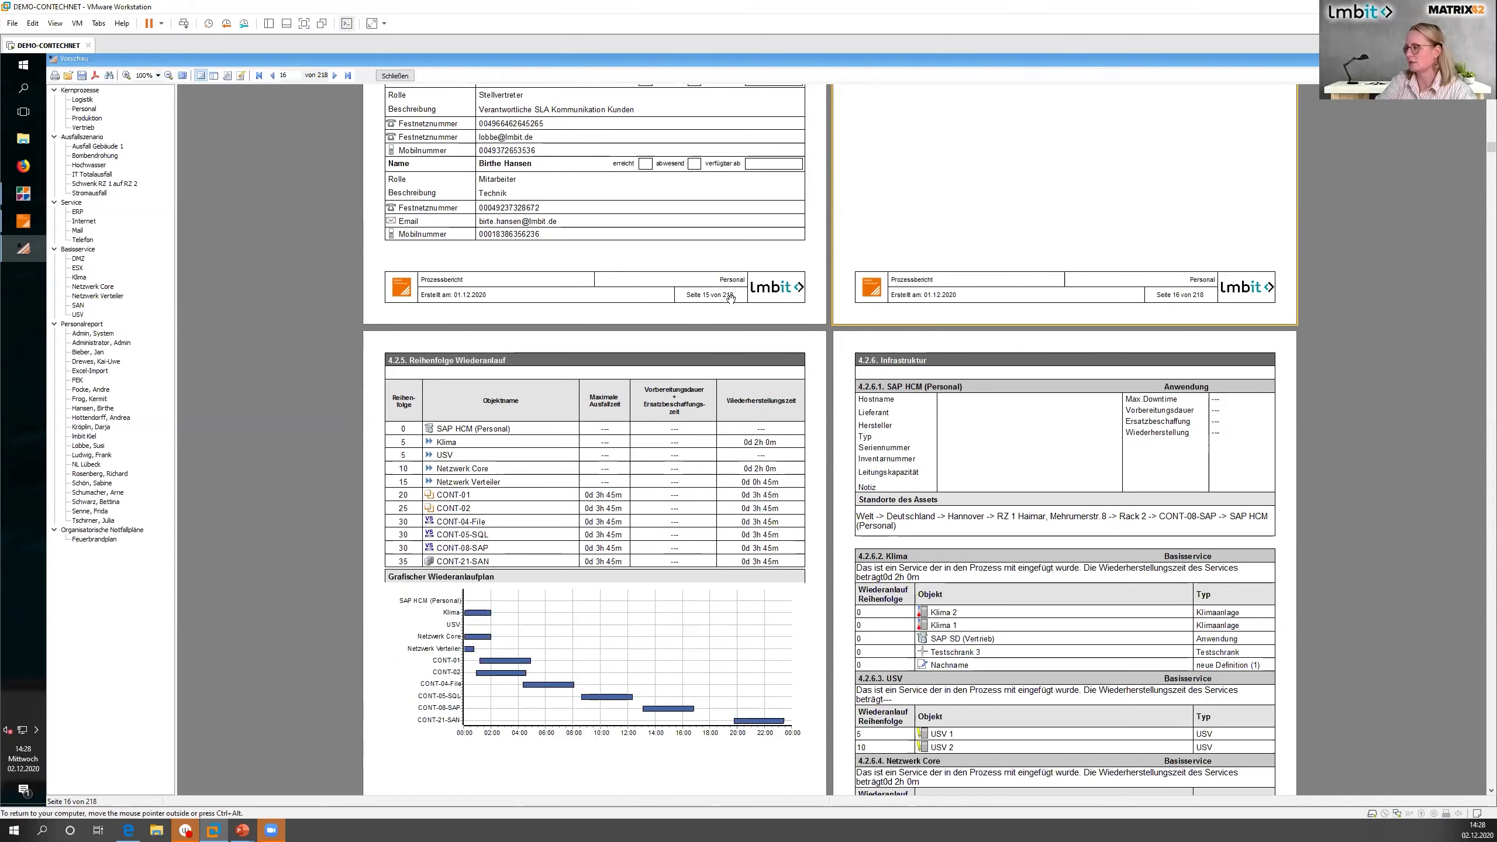
scroll(729, 298, down, 2)
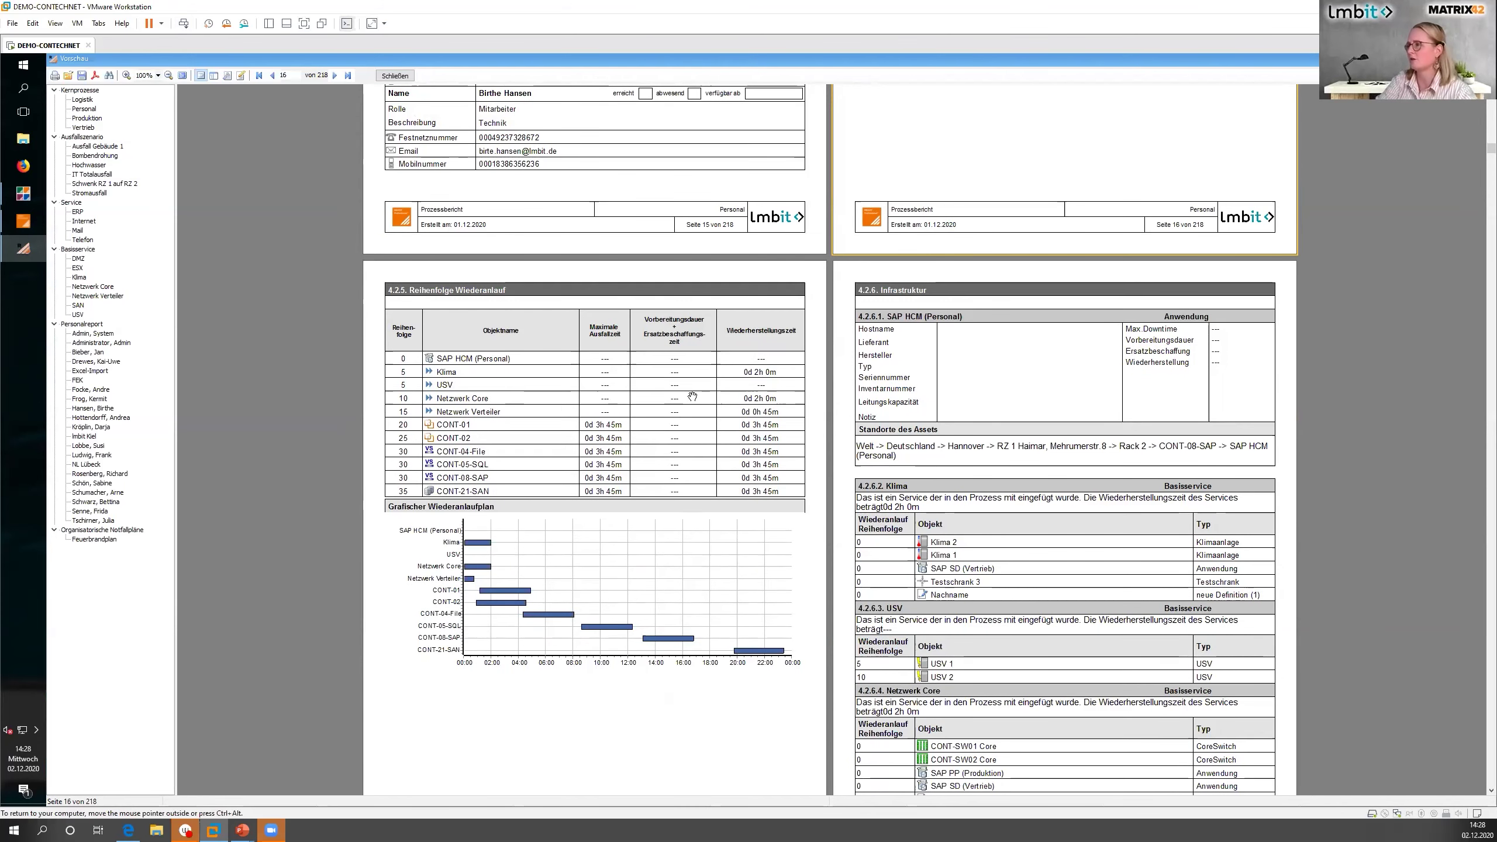
scroll(1091, 411, down, 3)
scroll(1090, 411, down, 10)
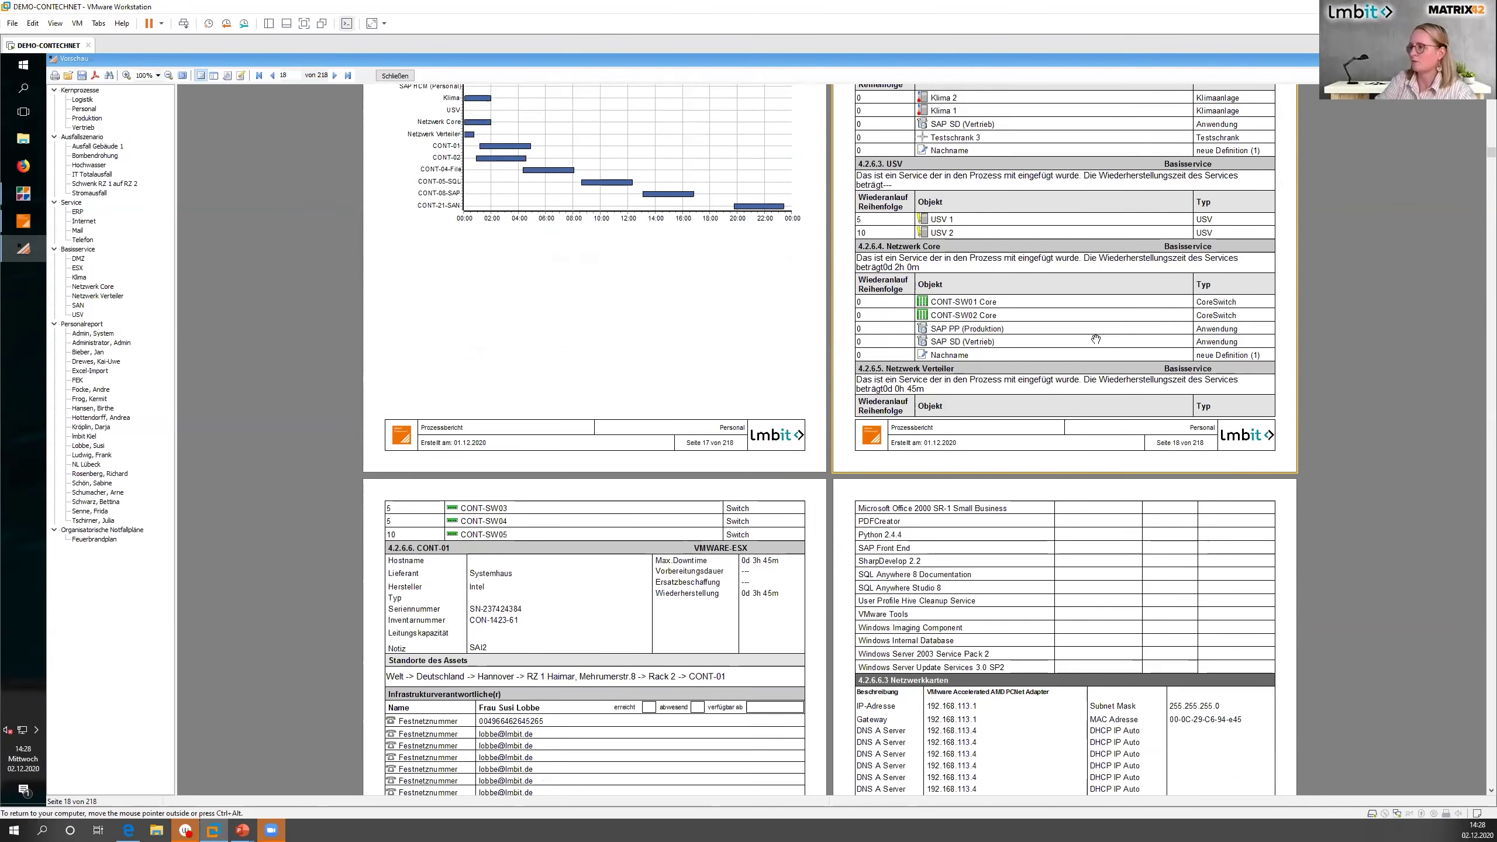
scroll(1096, 339, down, 1)
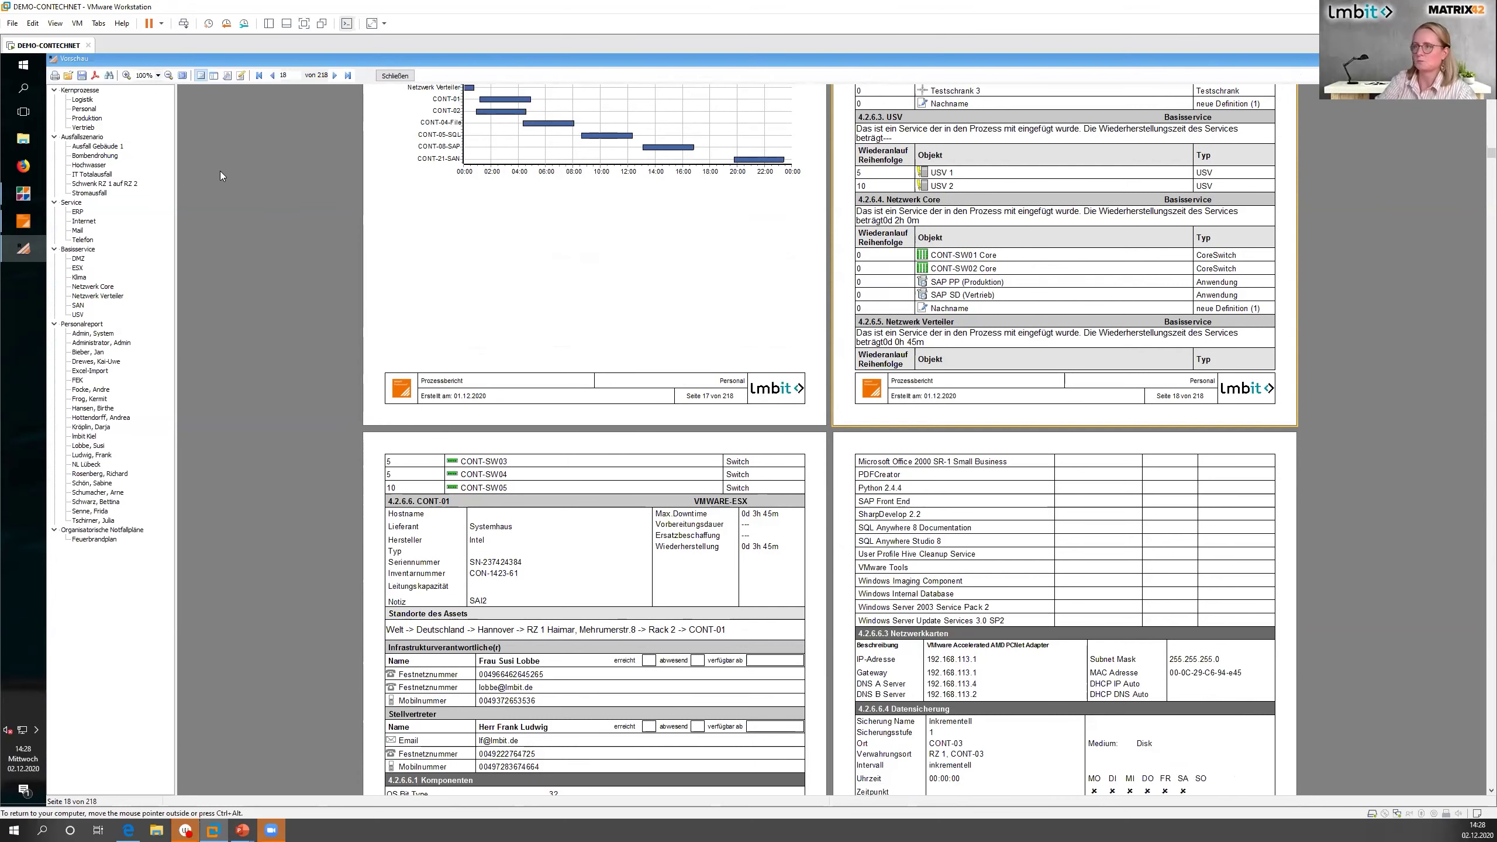
key(Escape)
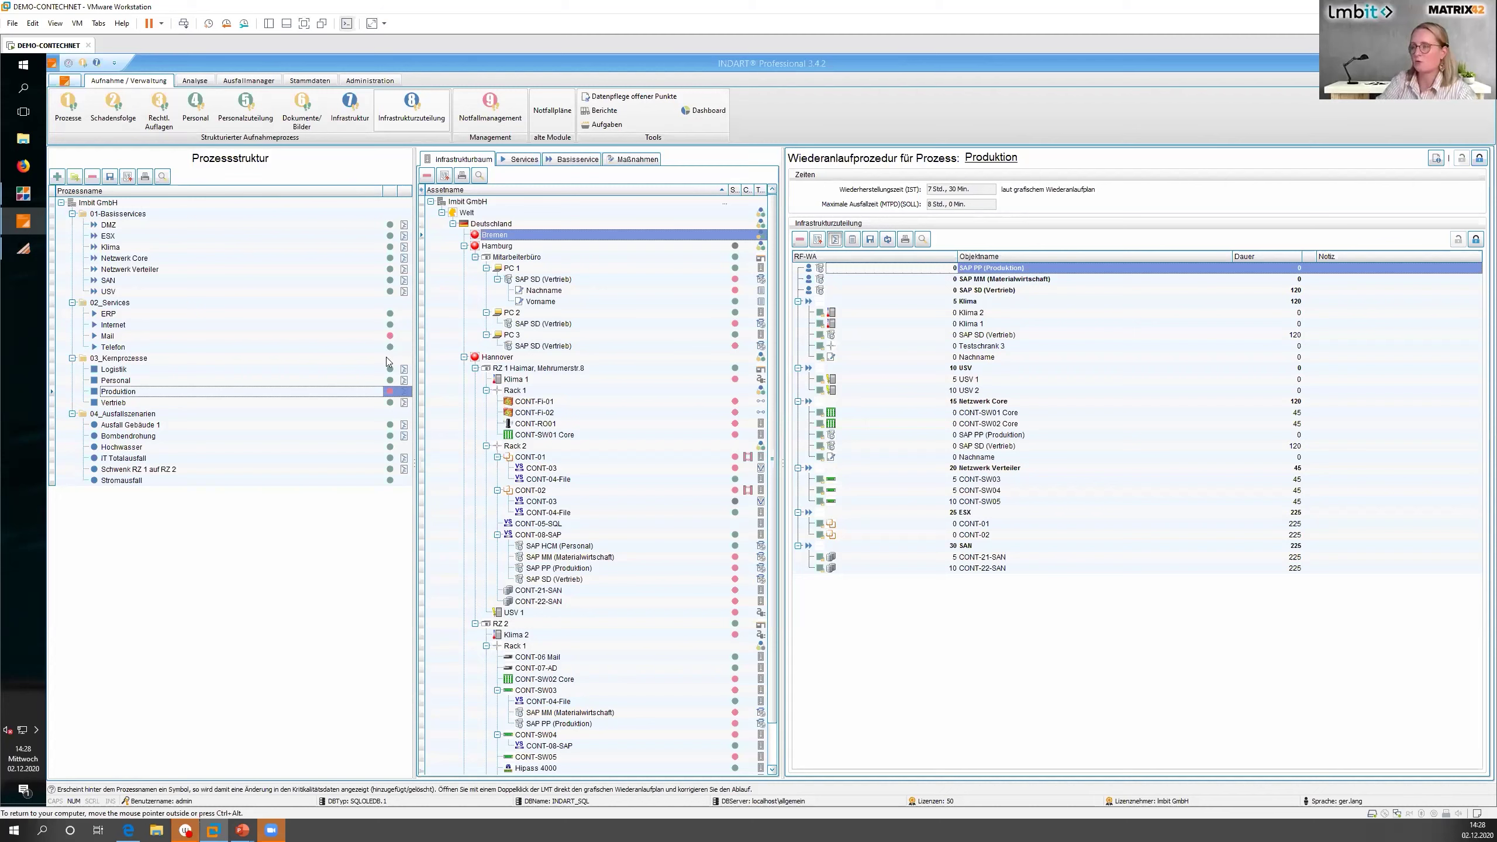
Open the personnel alerting report and view the dependent objects of Produktion and Mail, including those under Klima, USV and Netzwerk Core.
click(85, 63)
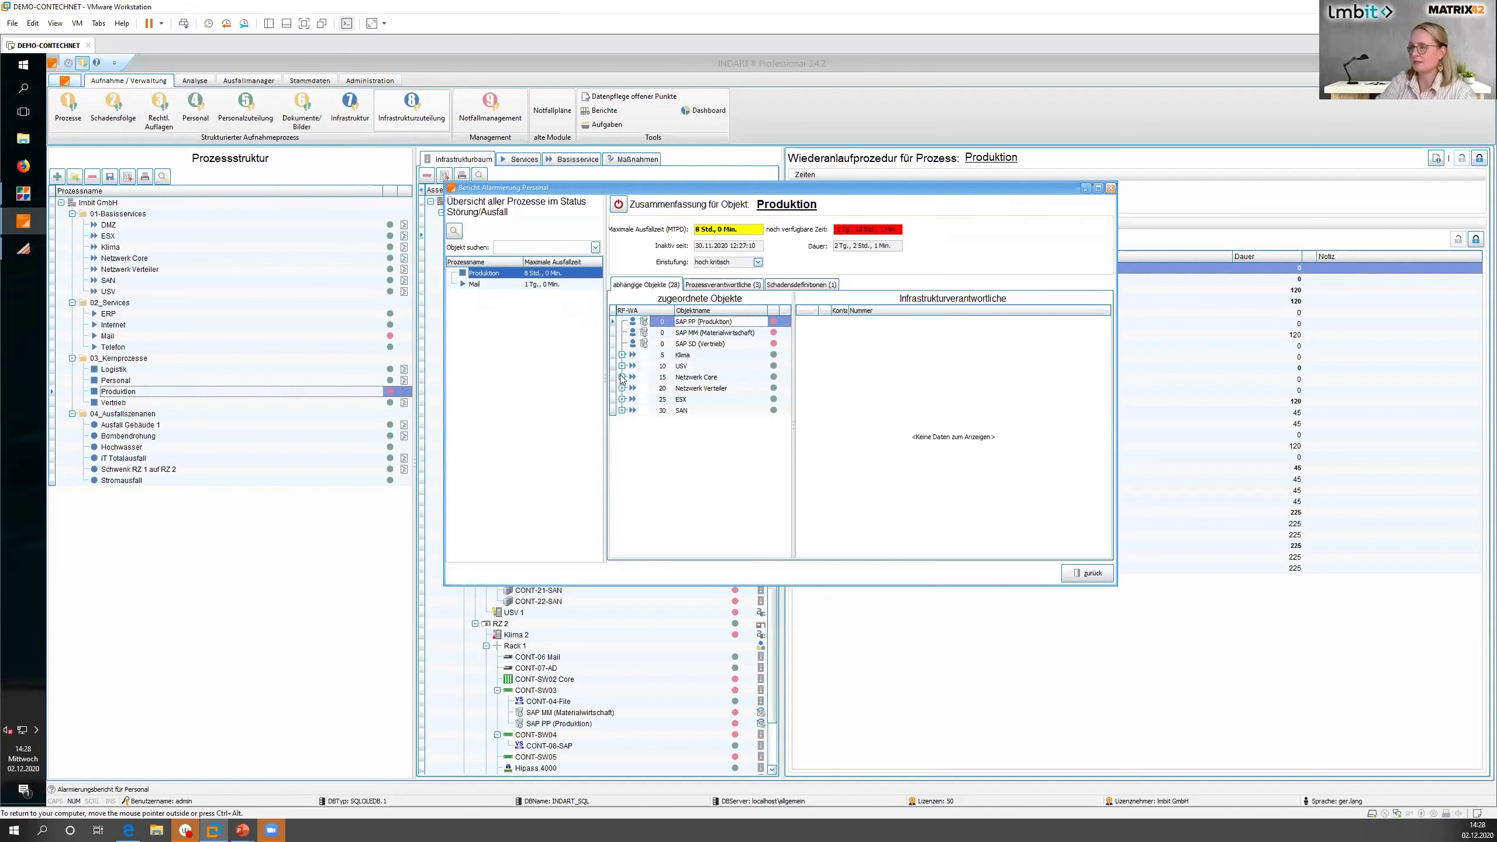
click(621, 354)
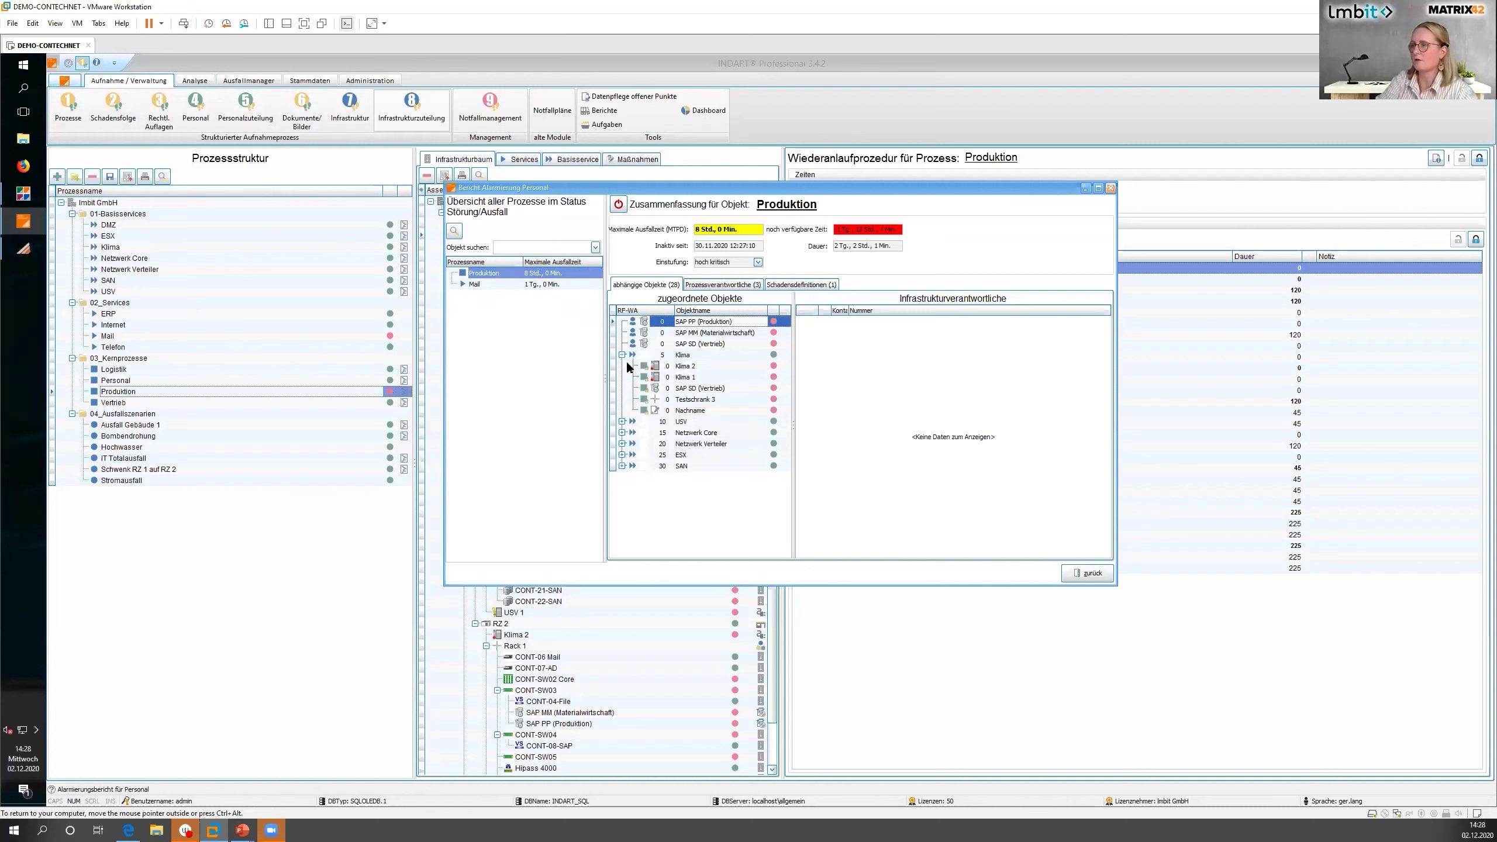
click(554, 286)
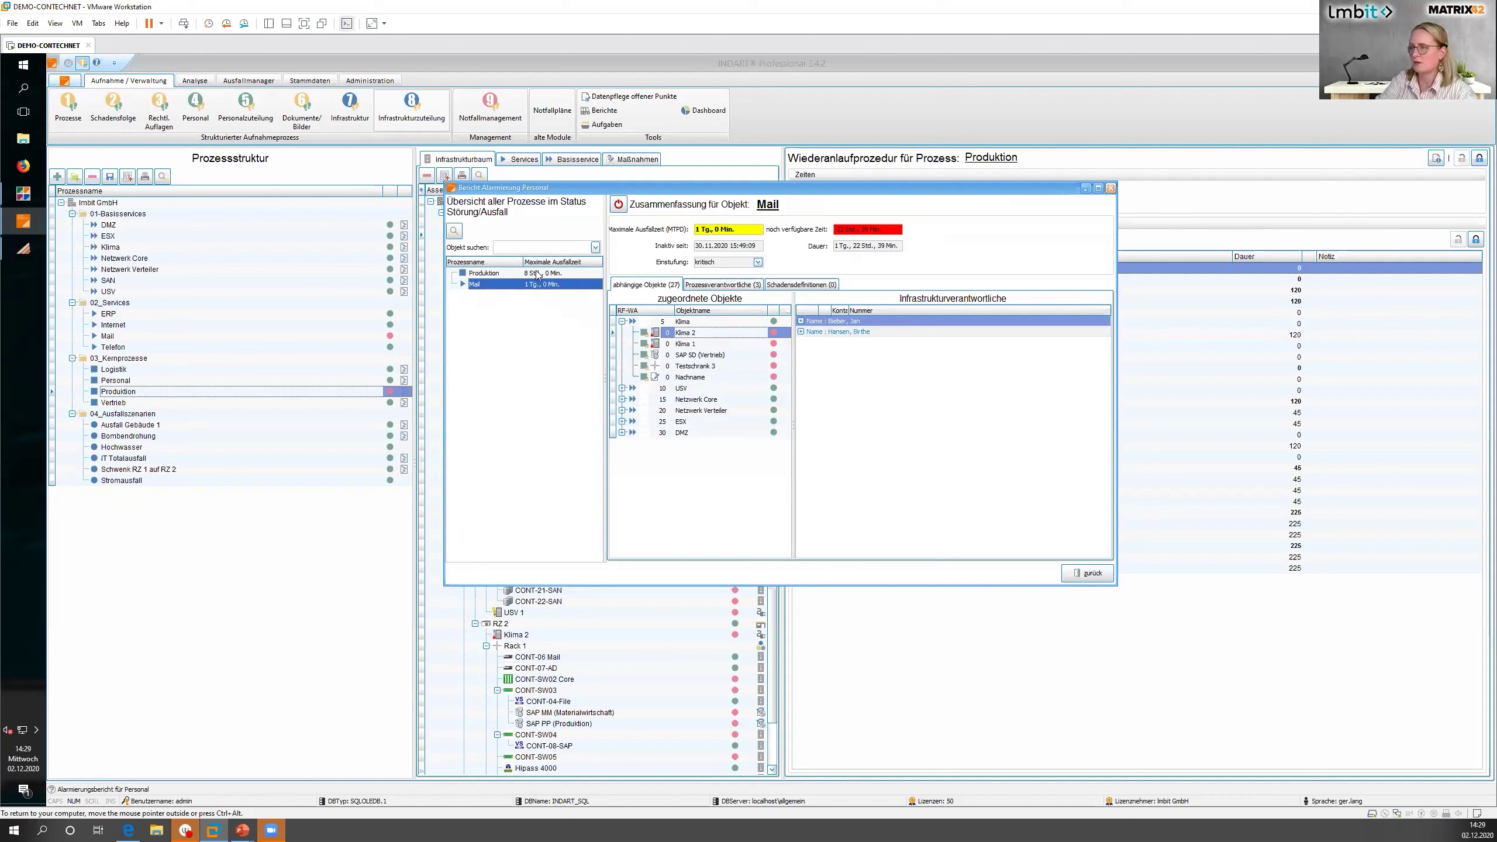
click(621, 388)
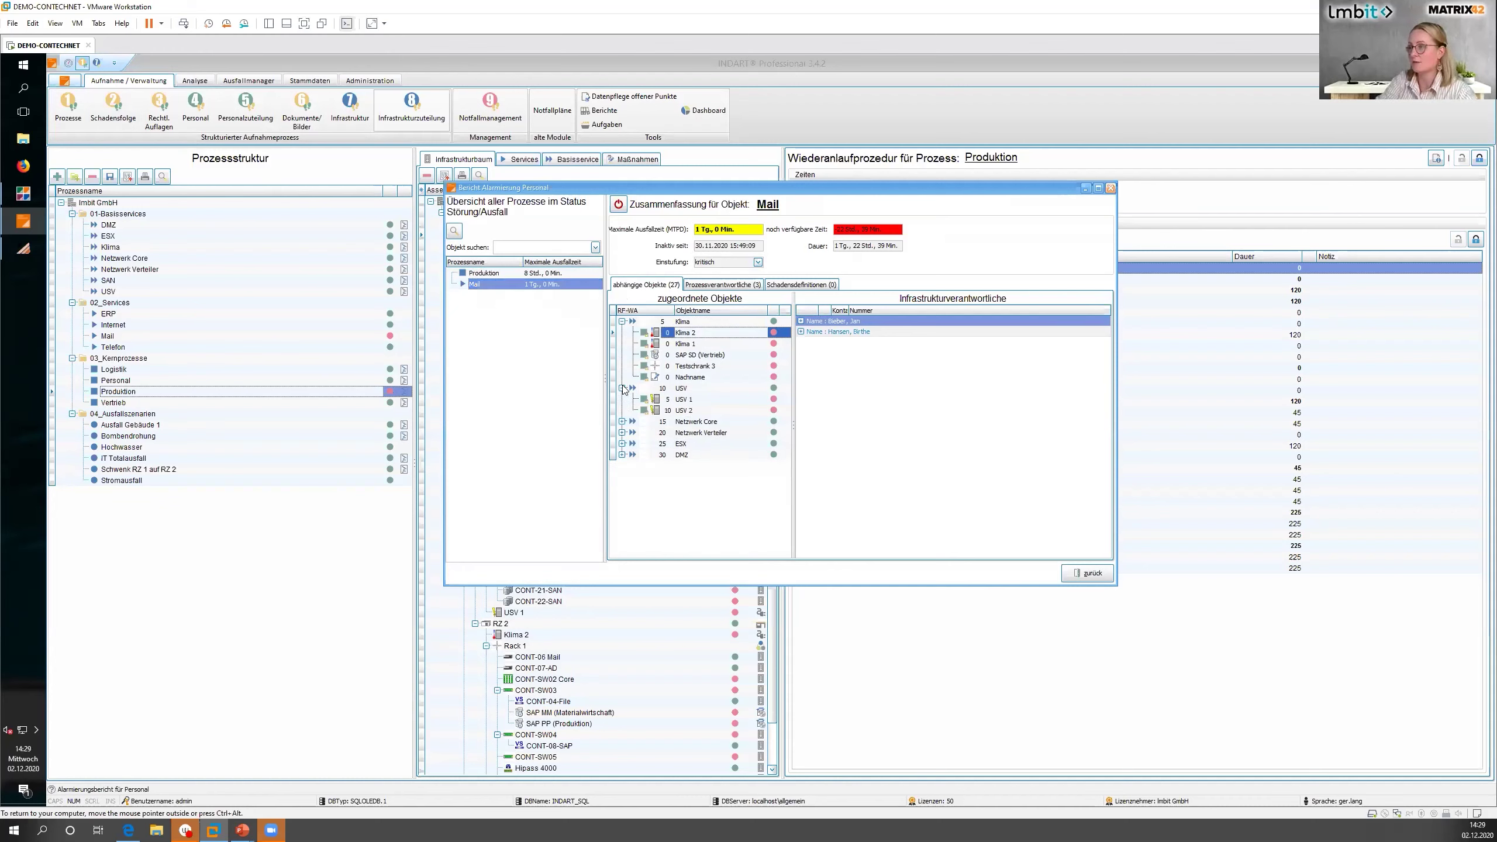
click(621, 421)
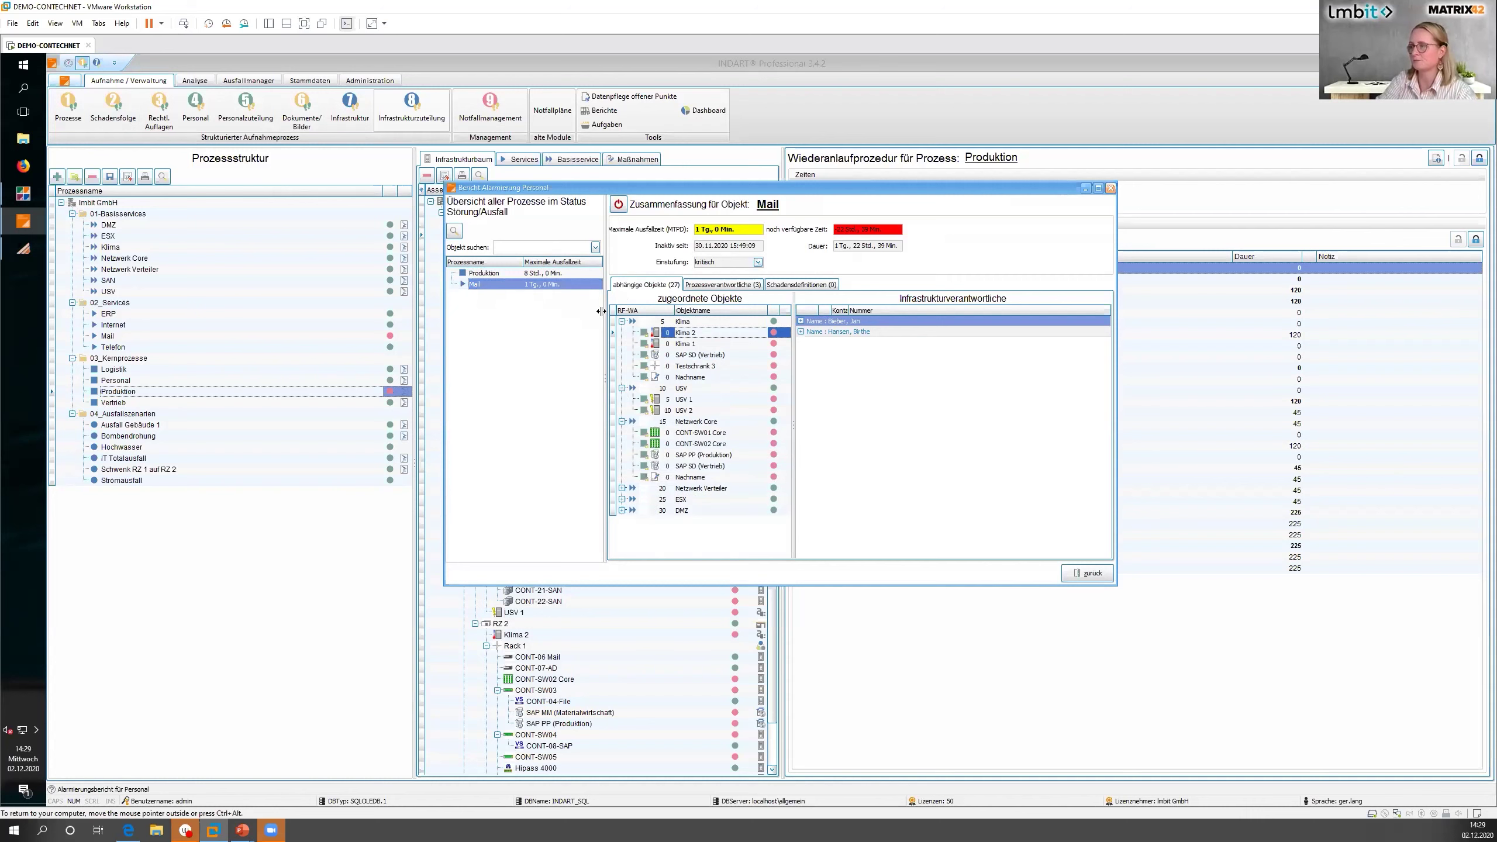
View the process owners' contact details and the damage definitions for Produktion in the alerting report, and close it.
click(533, 274)
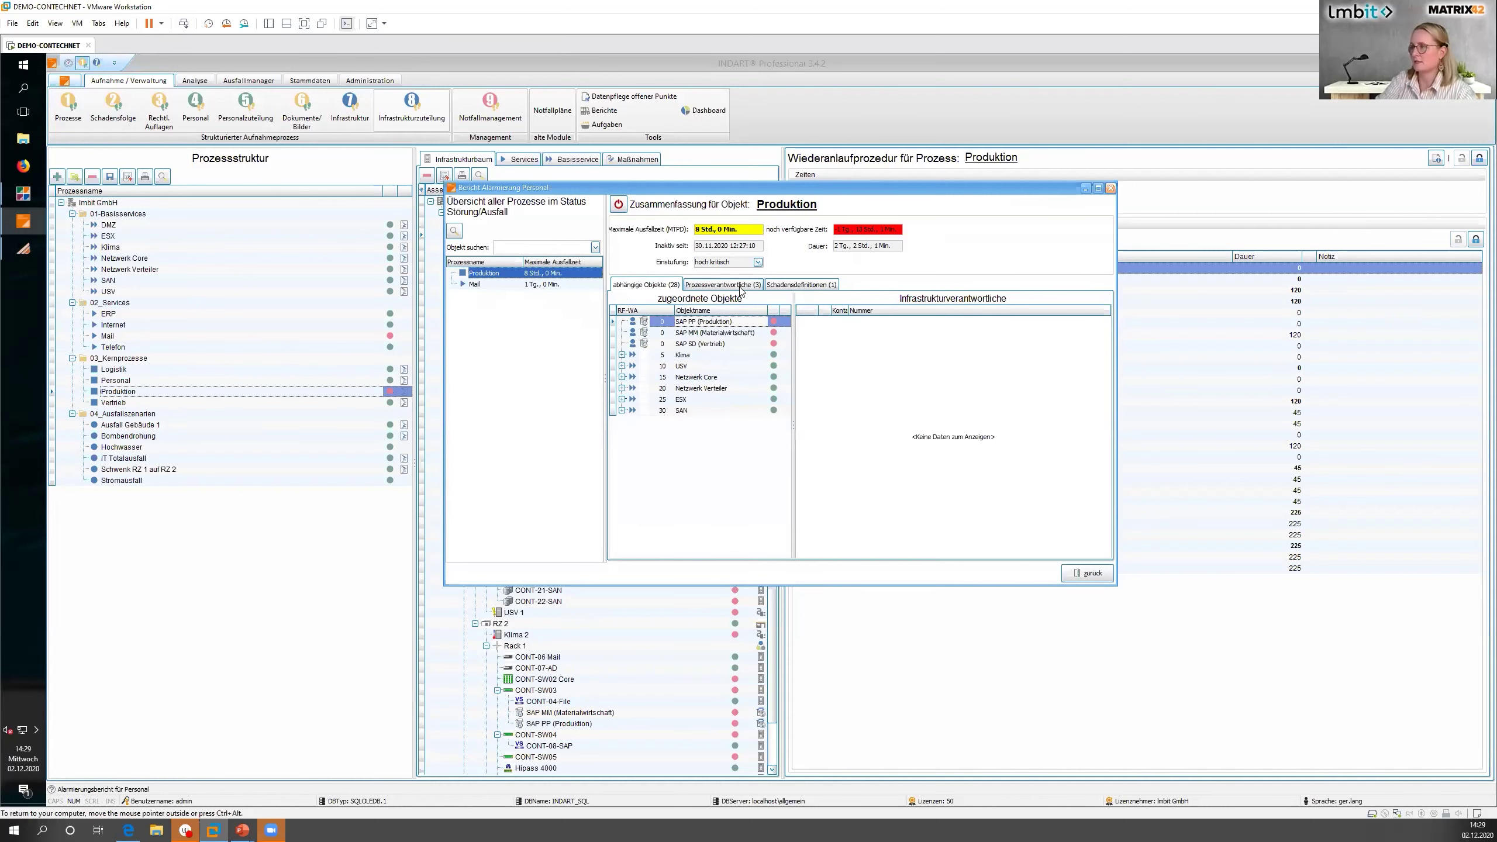
click(741, 285)
click(614, 321)
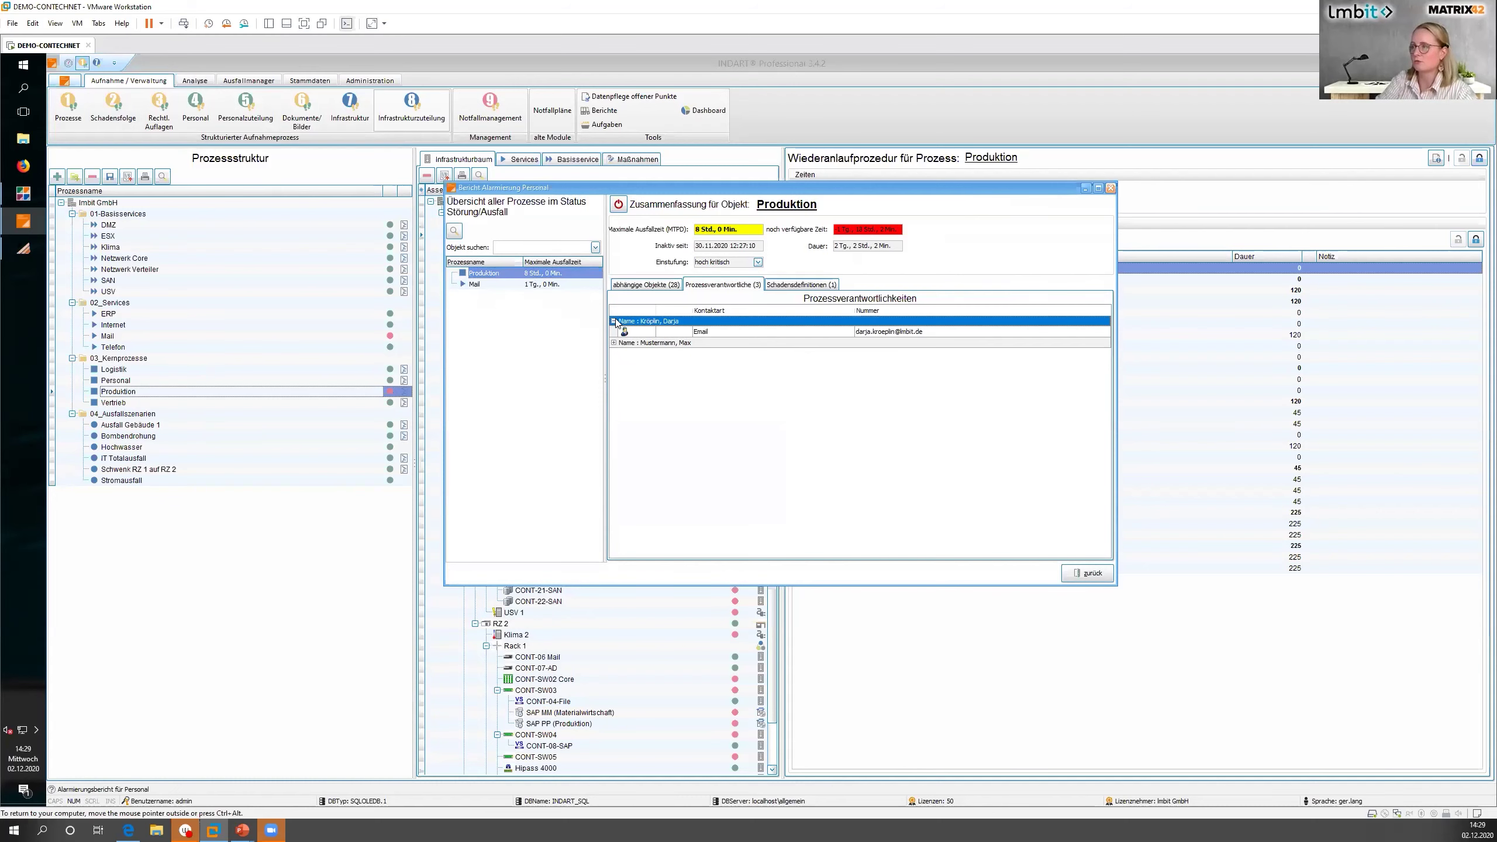
click(614, 342)
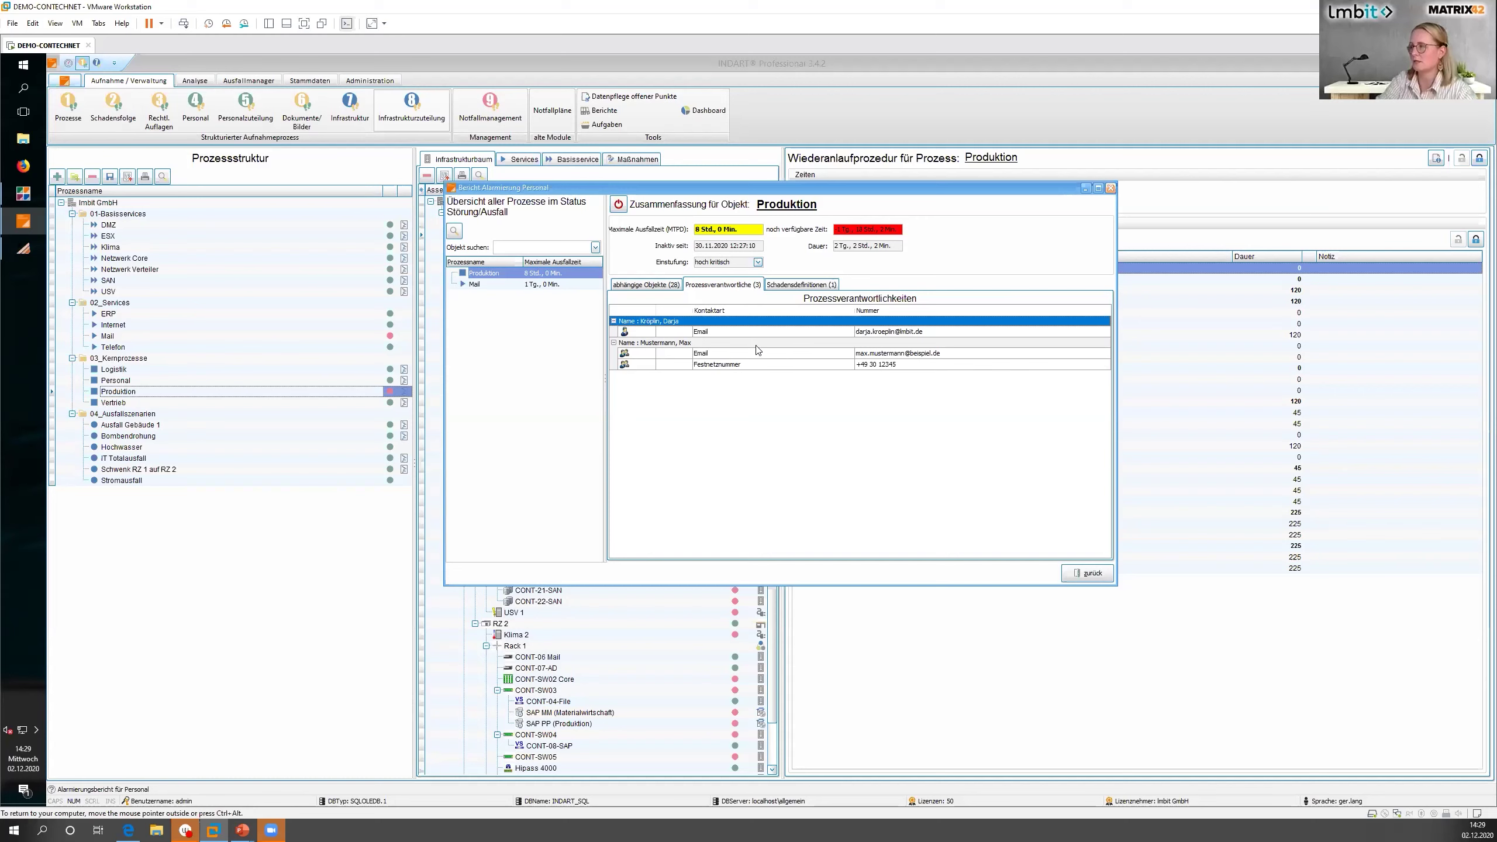
click(824, 286)
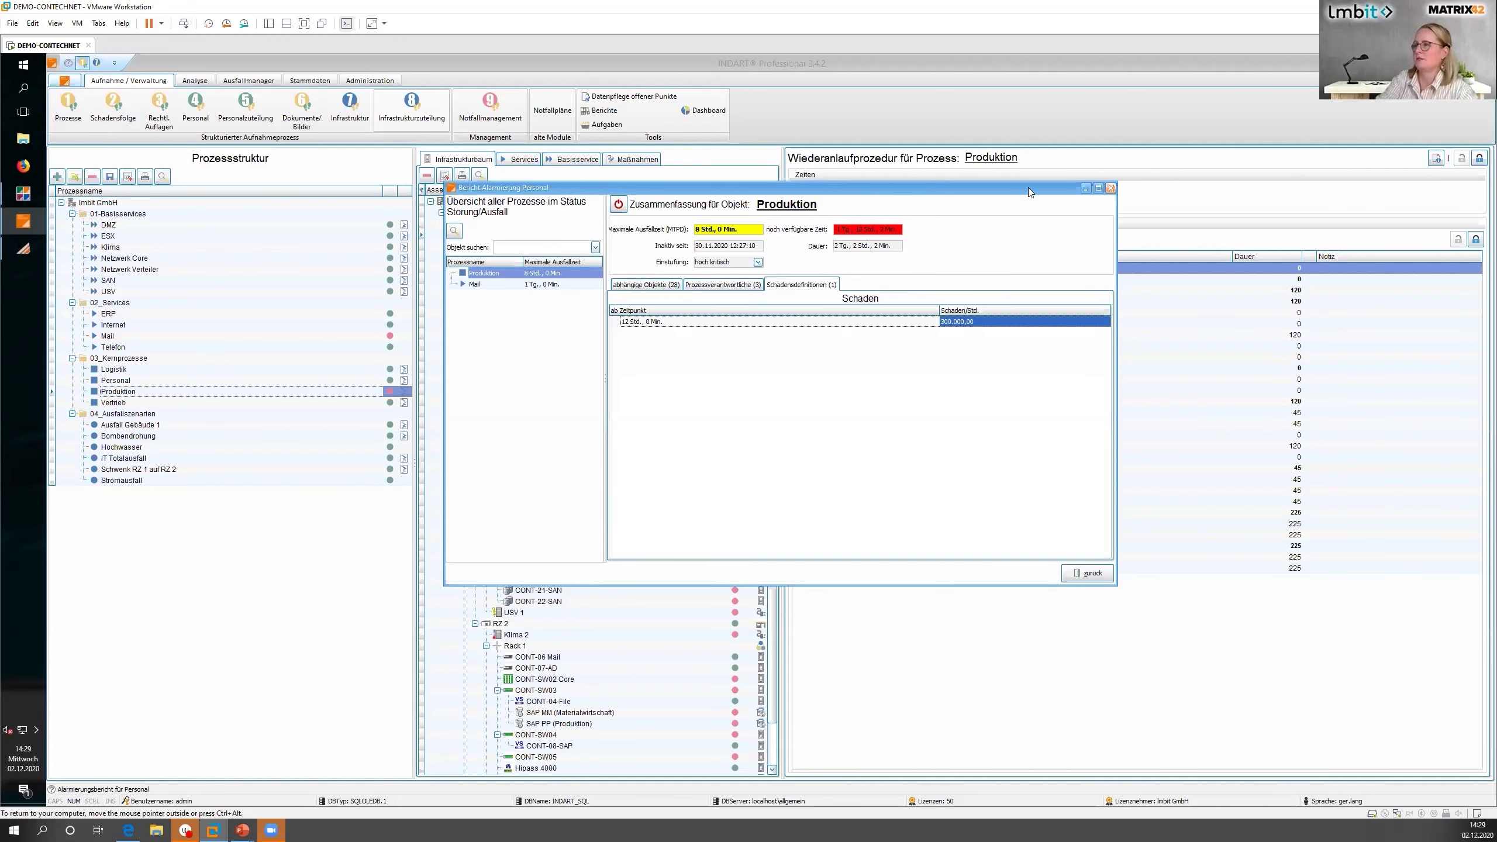
click(1110, 188)
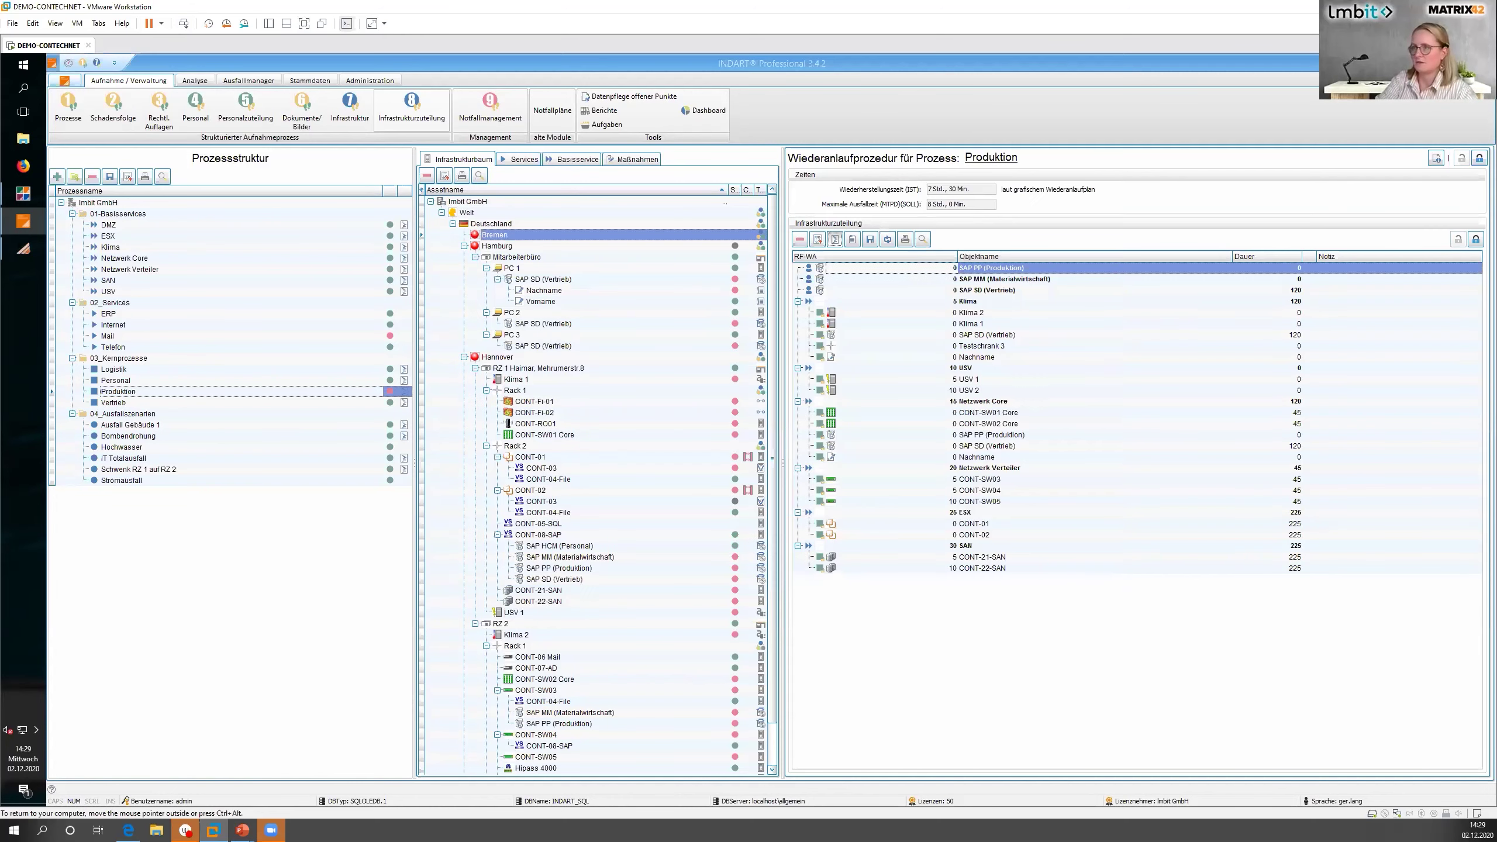
Open the infrastructure outage manager, view the responsible persons and IP addresses of CONT-01, and close it.
click(100, 66)
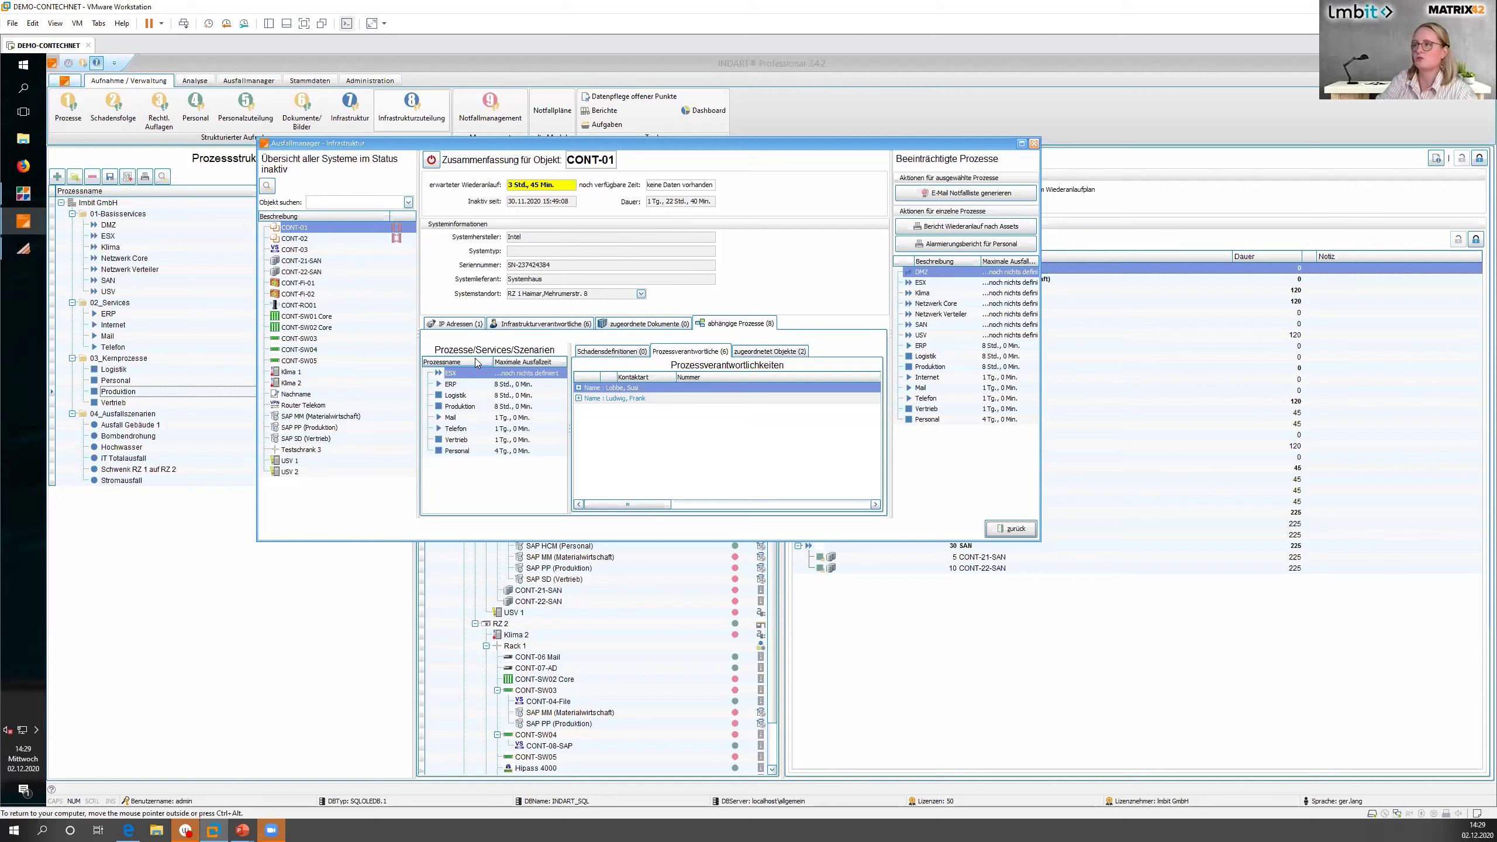
click(560, 329)
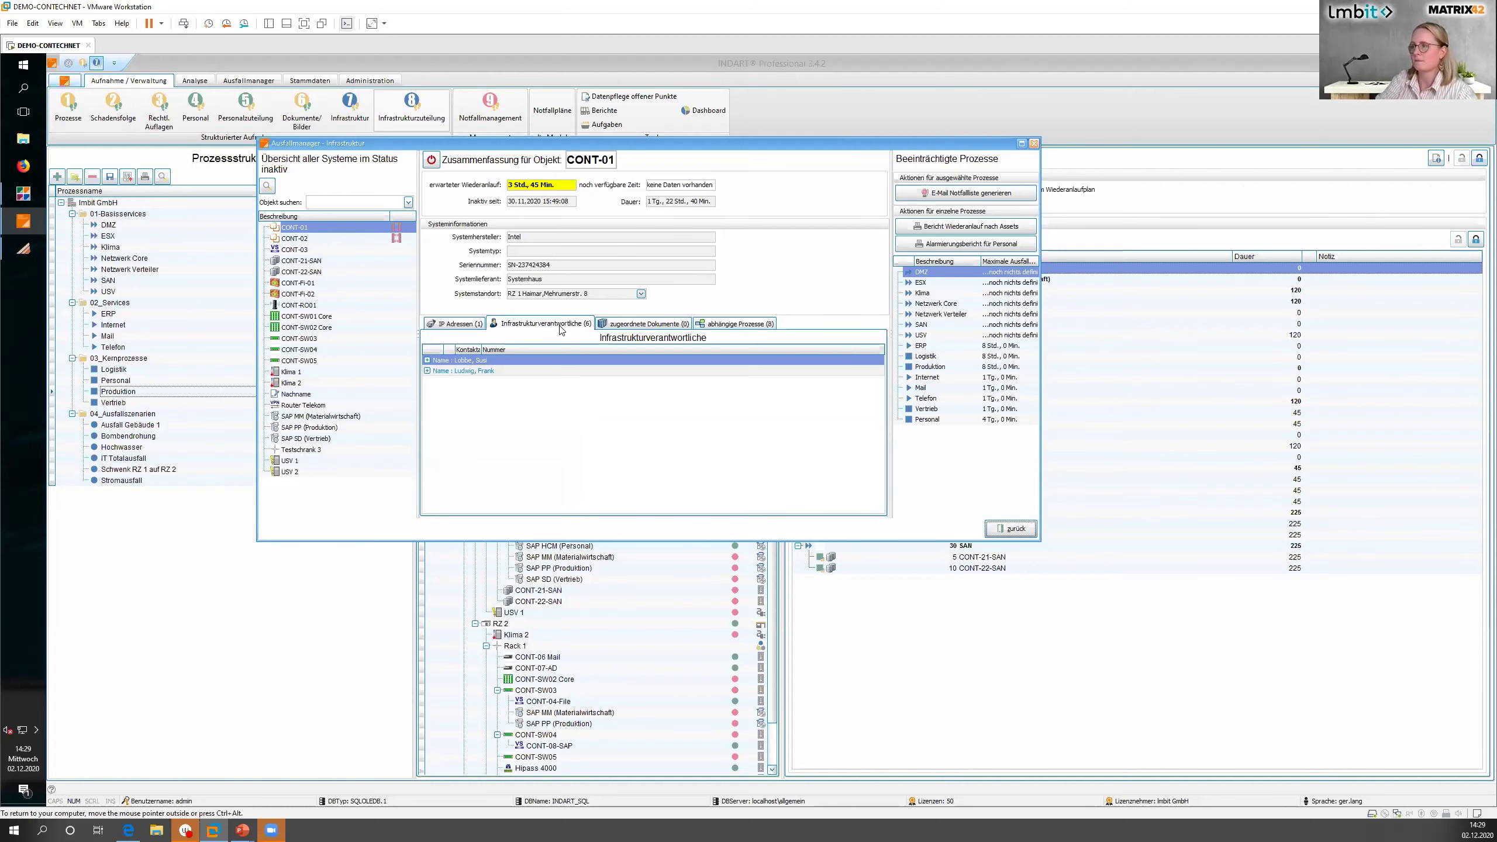
click(468, 325)
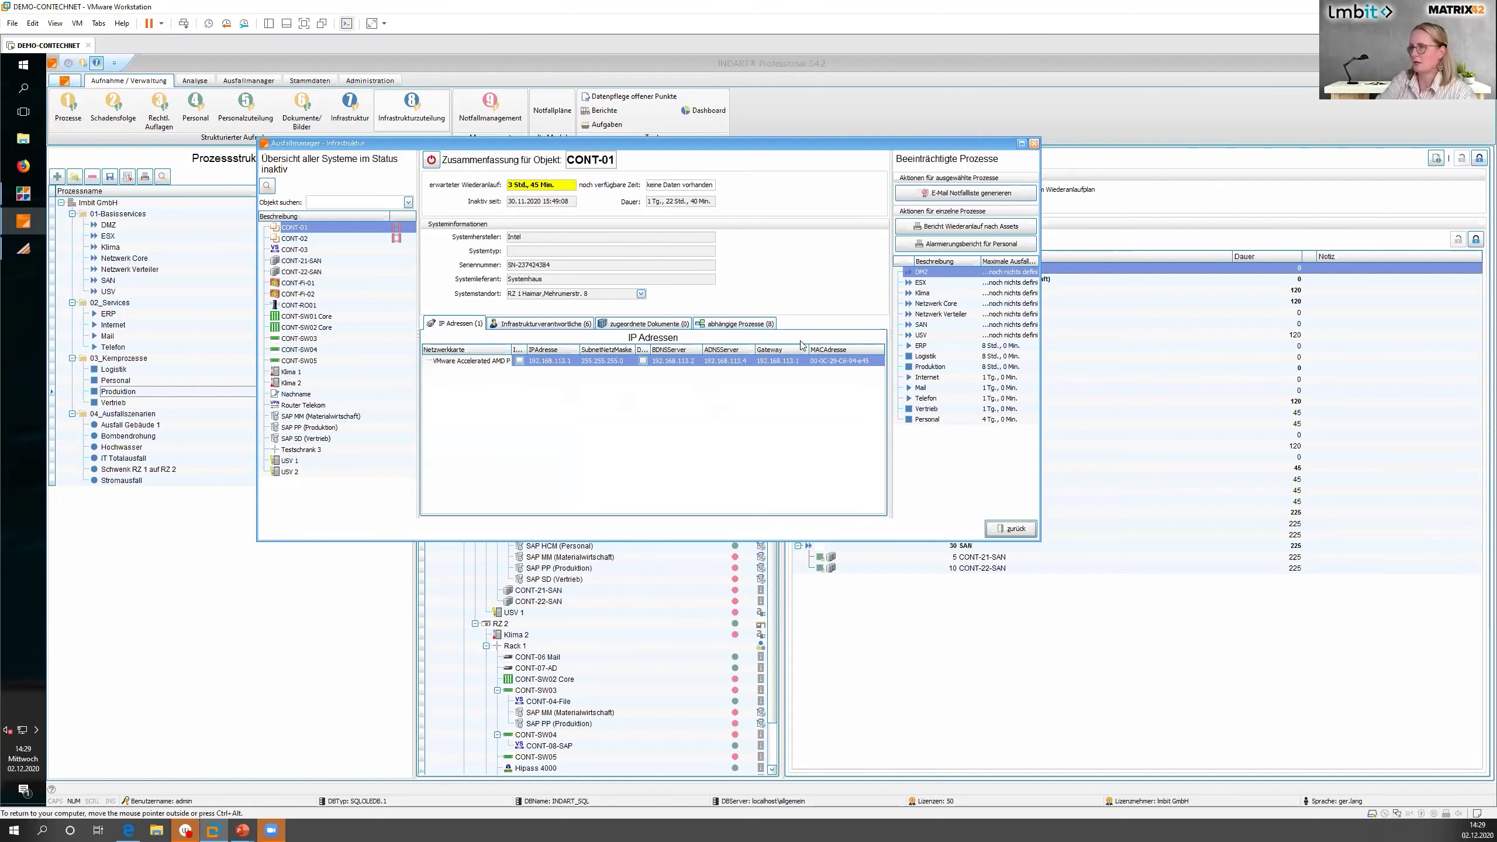
click(1034, 144)
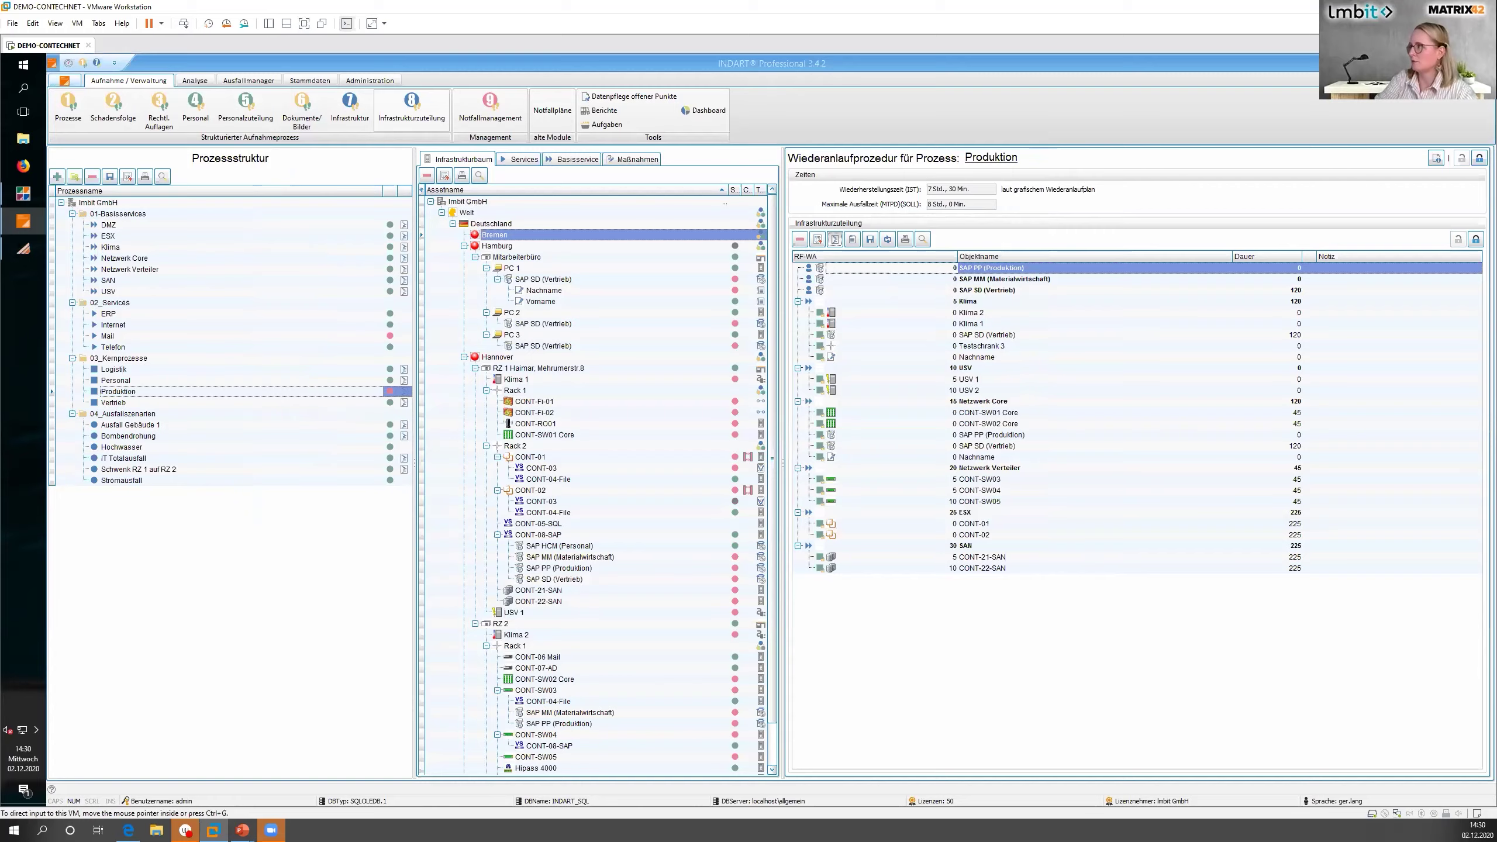
key(alt+Tab)
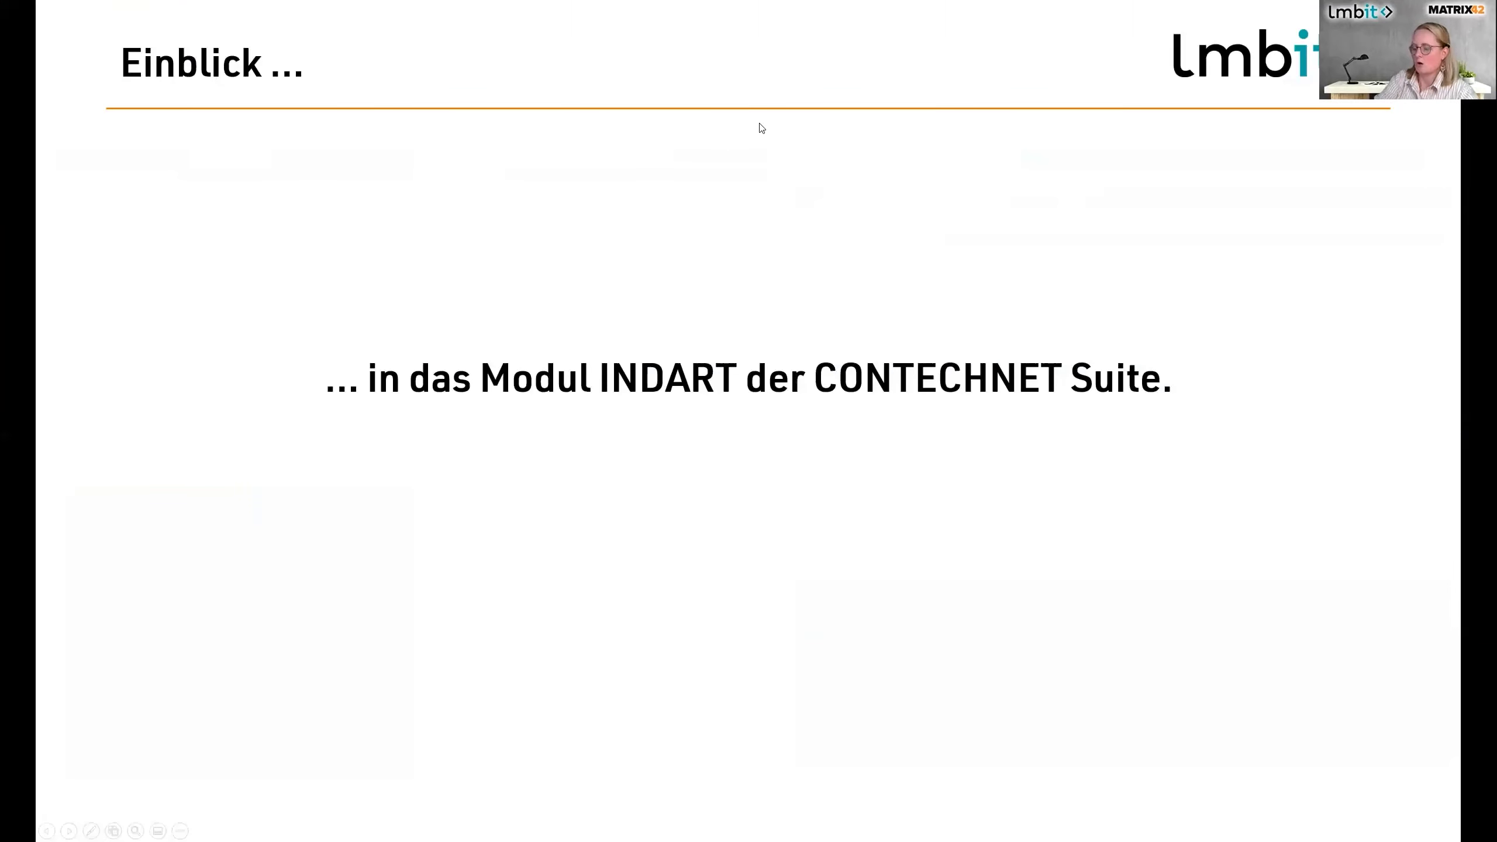
key(Right)
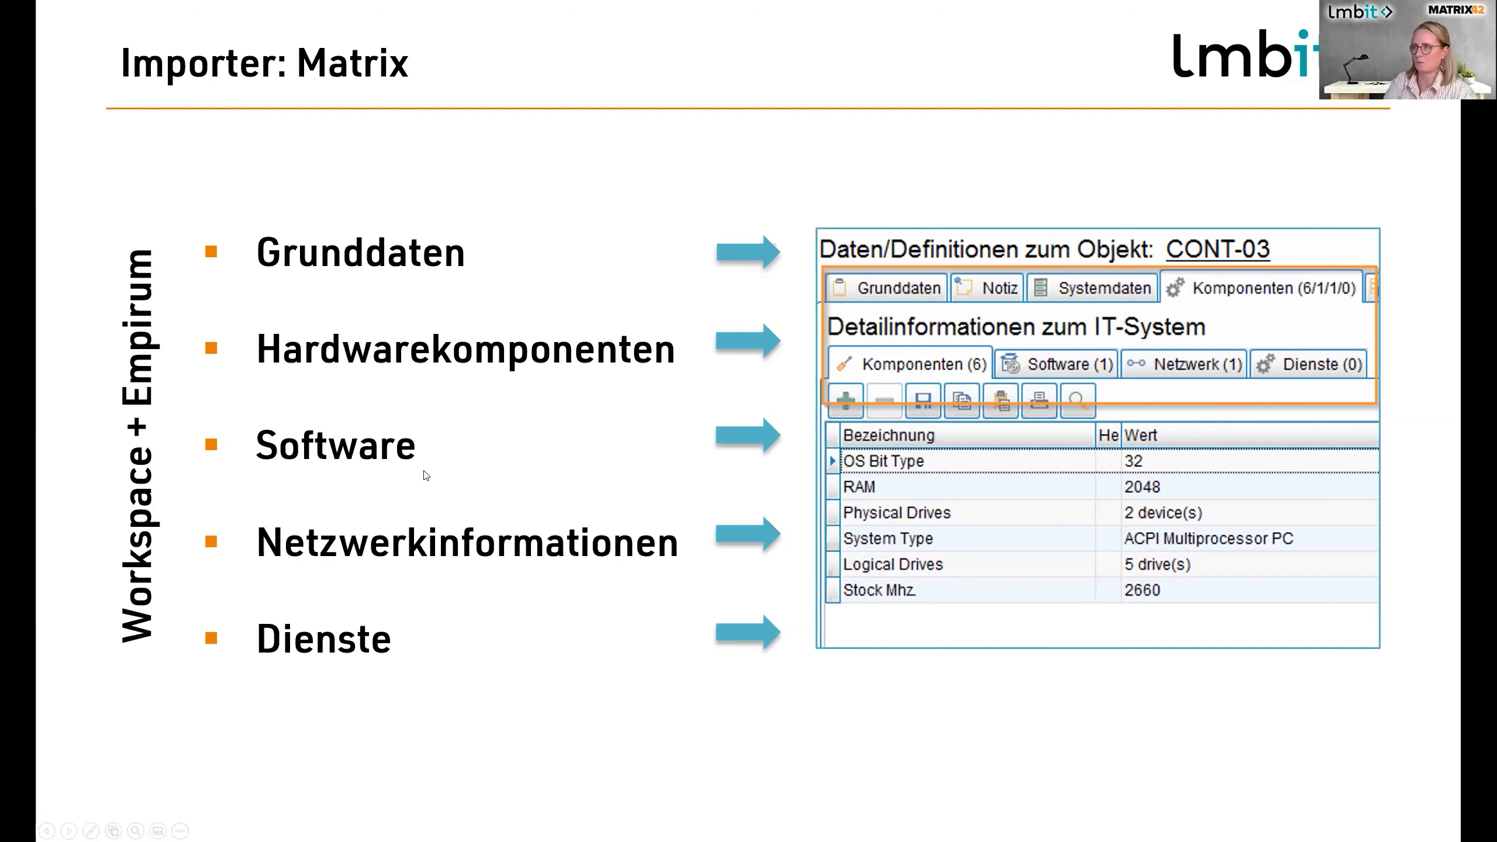
key(Right)
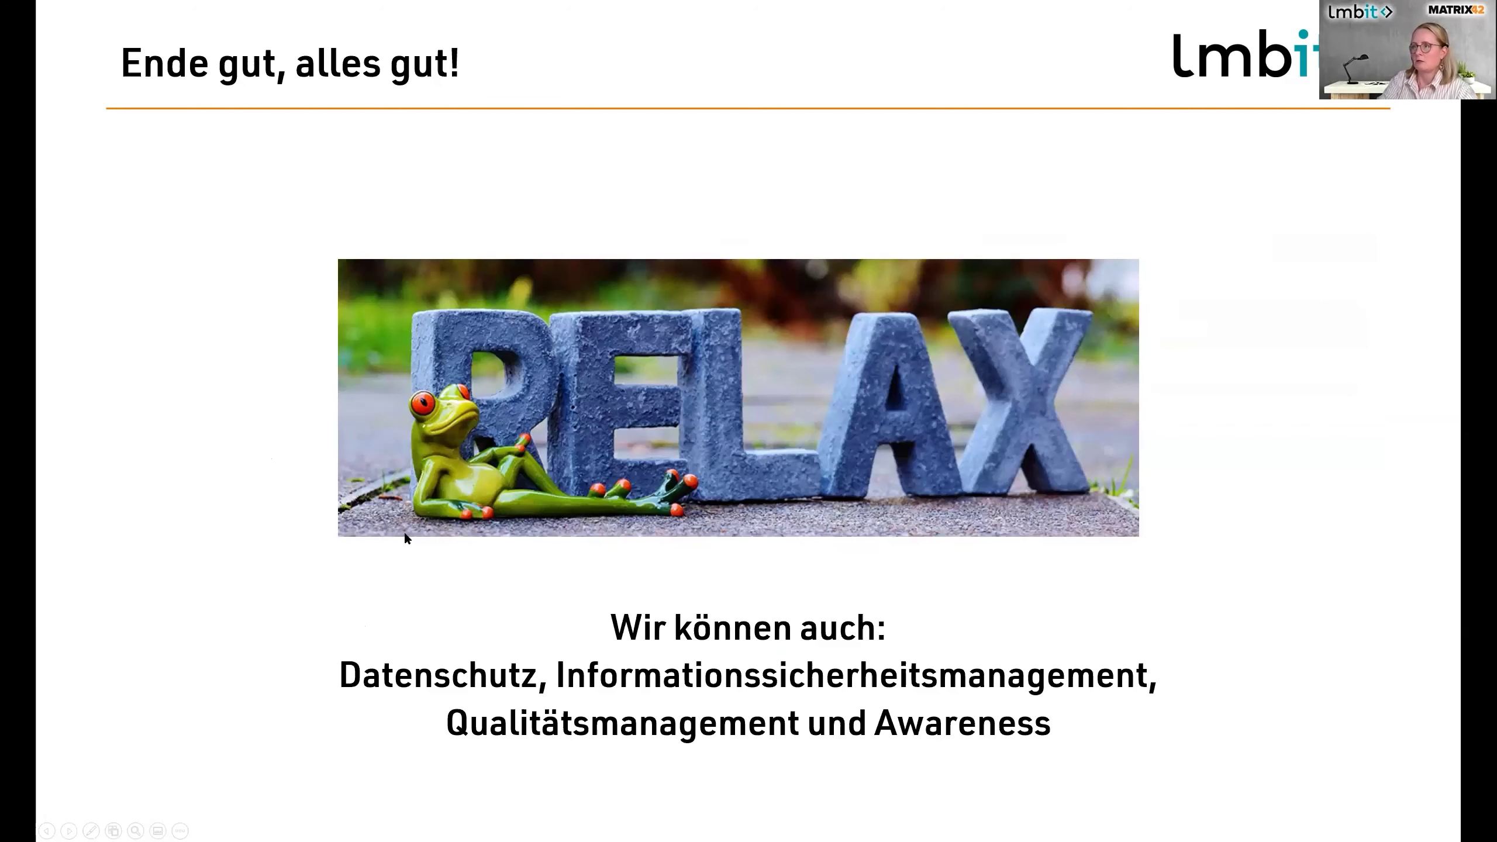